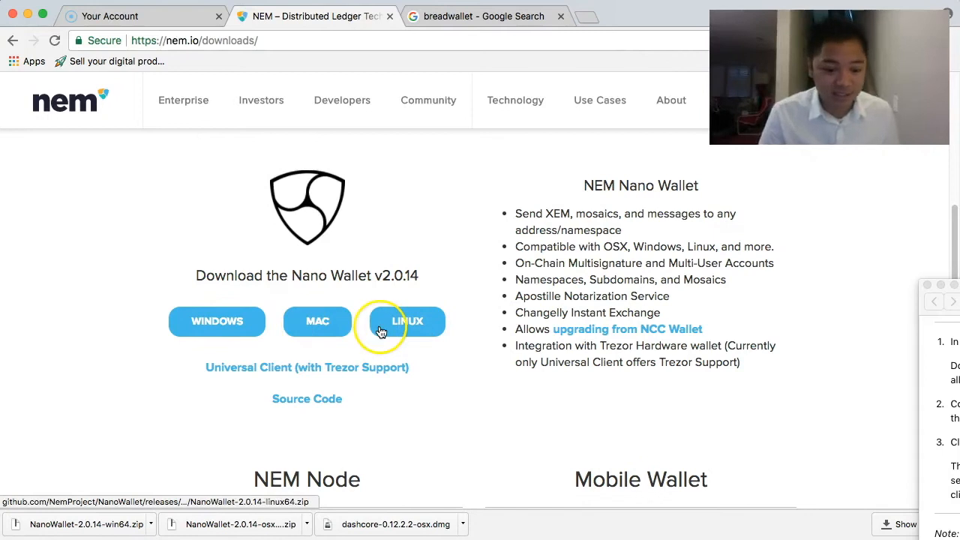
# Step: Download the Mac version of Nano Wallet v2.0.14 and highlight the Mobile Wallet section heading
pyautogui.click(341, 328)
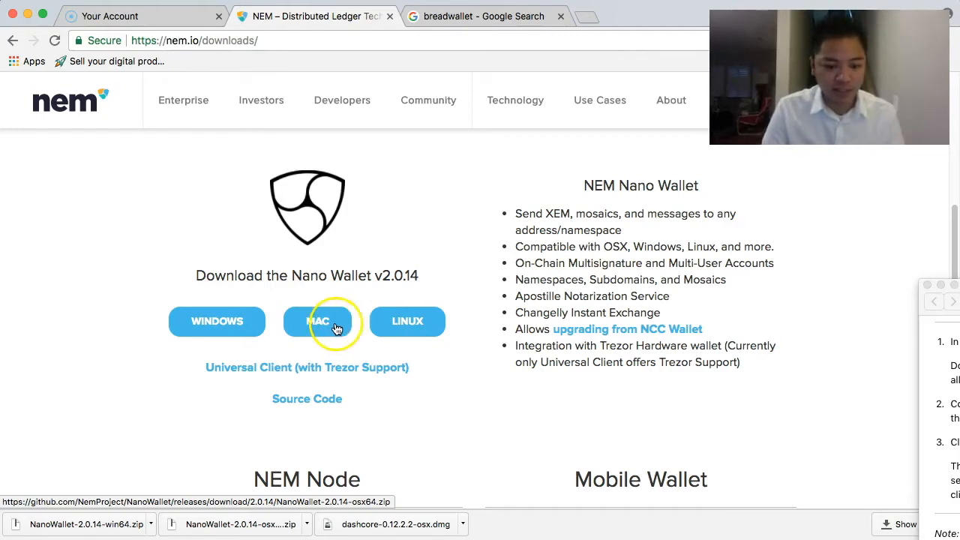
pyautogui.click(448, 322)
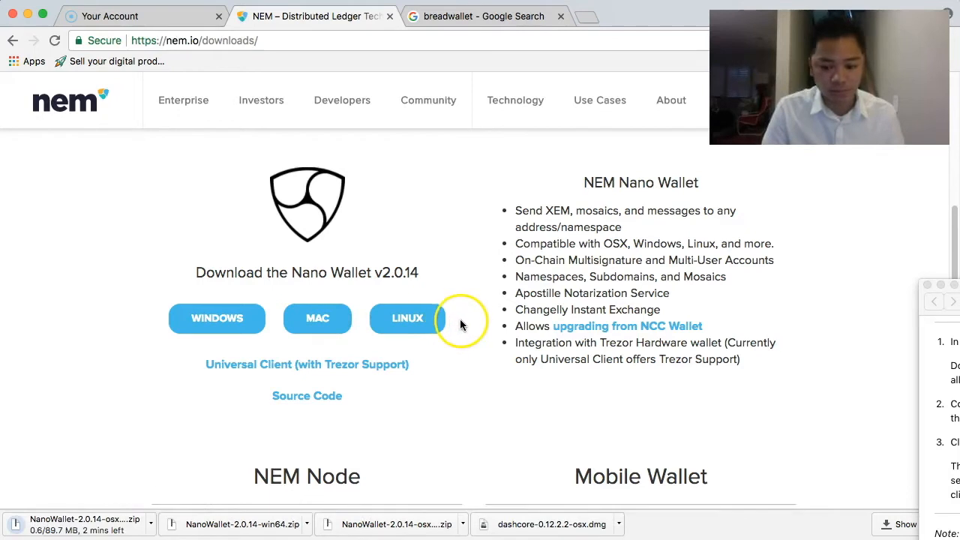
pyautogui.scroll(-5, 460, 323)
pyautogui.scroll(-1, 465, 324)
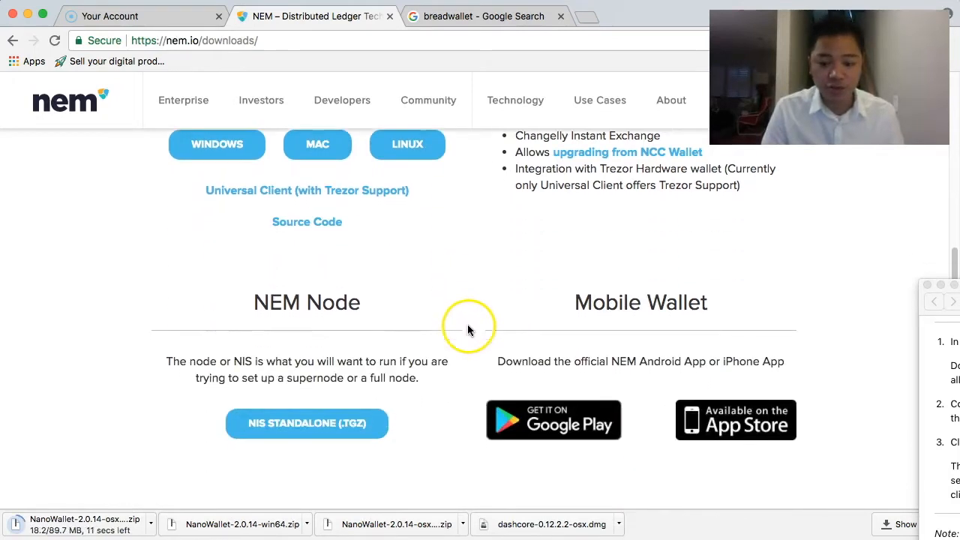
pyautogui.moveTo(575, 303); pyautogui.dragTo(720, 302)
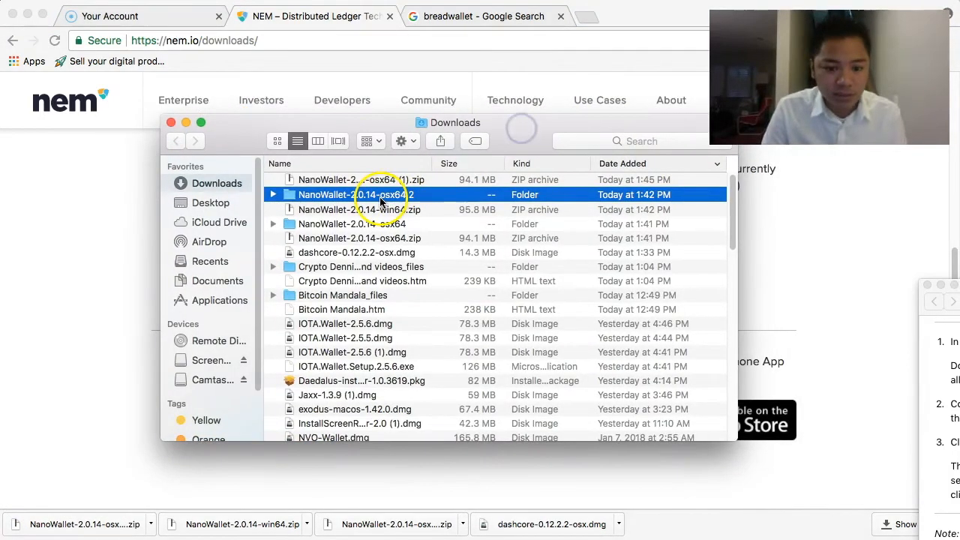
# Step: Open the NanoWallet-2.0.14-osx64 2 folder in Downloads and select the NanoWallet application
pyautogui.doubleClick(381, 196)
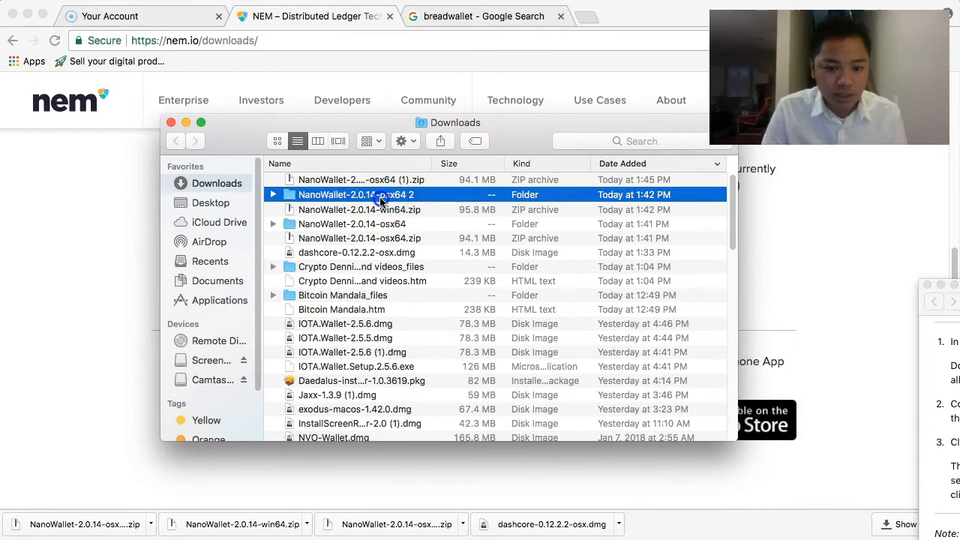
pyautogui.click(170, 142)
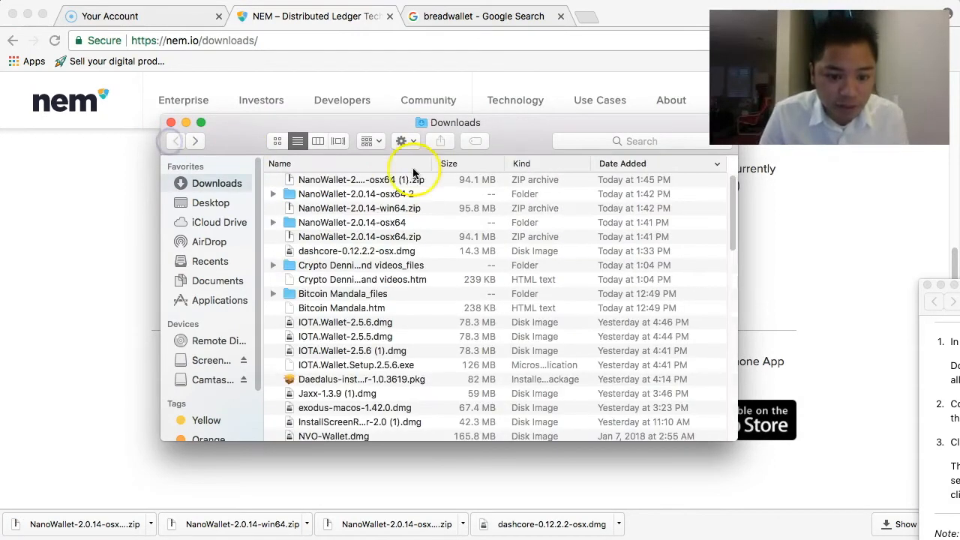
pyautogui.click(389, 195)
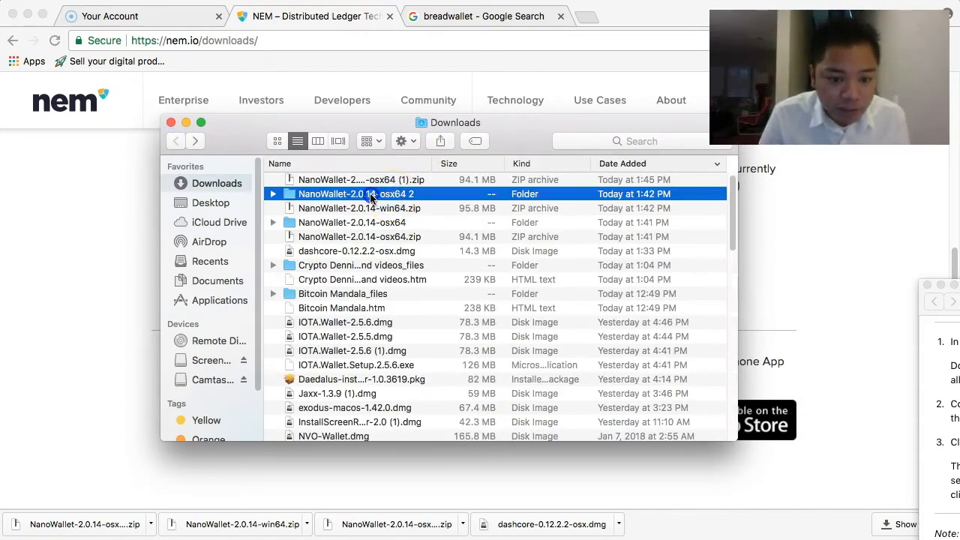
pyautogui.doubleClick(371, 195)
pyautogui.click(366, 223)
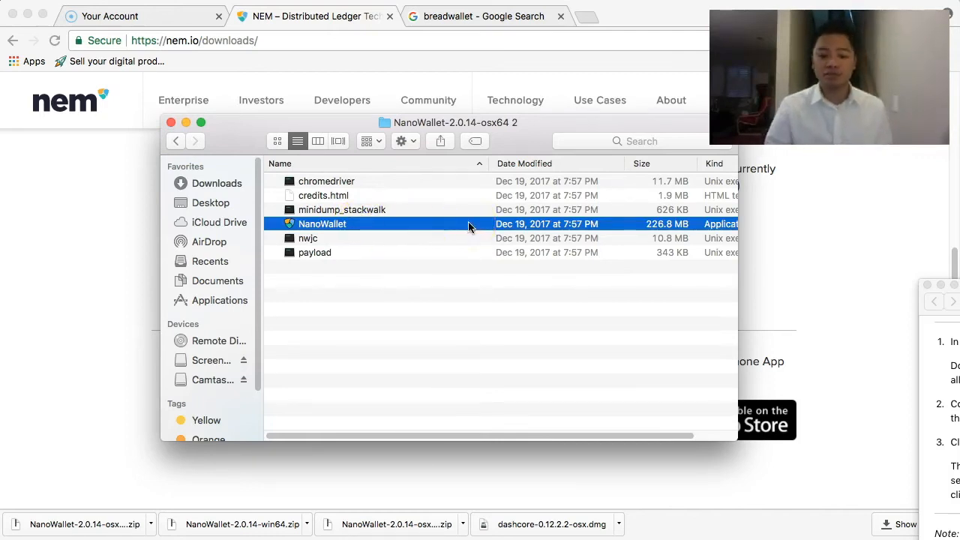
# Step: Try to launch the NanoWallet application directly, read the security alert and dismiss it
pyautogui.click(365, 227)
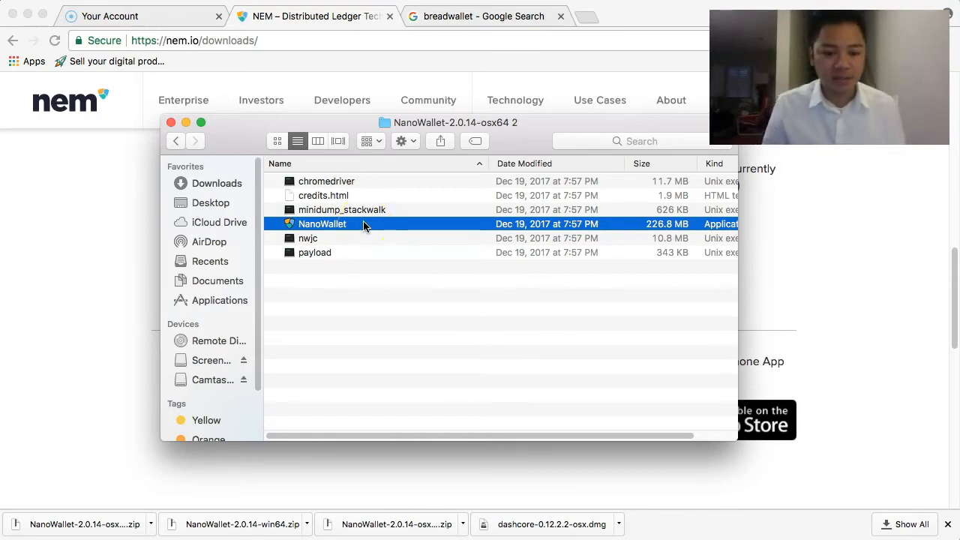
pyautogui.click(365, 227)
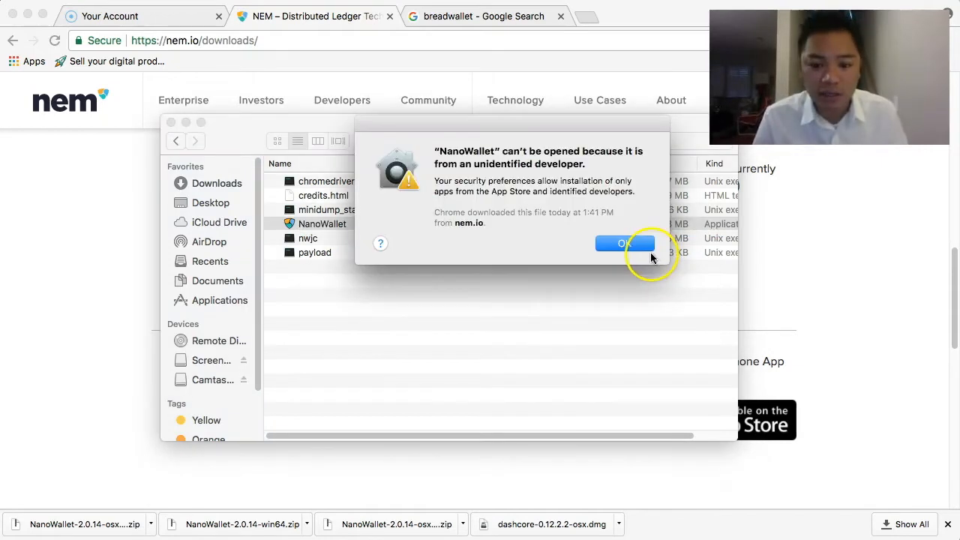
pyautogui.moveTo(588, 129); pyautogui.dragTo(514, 193)
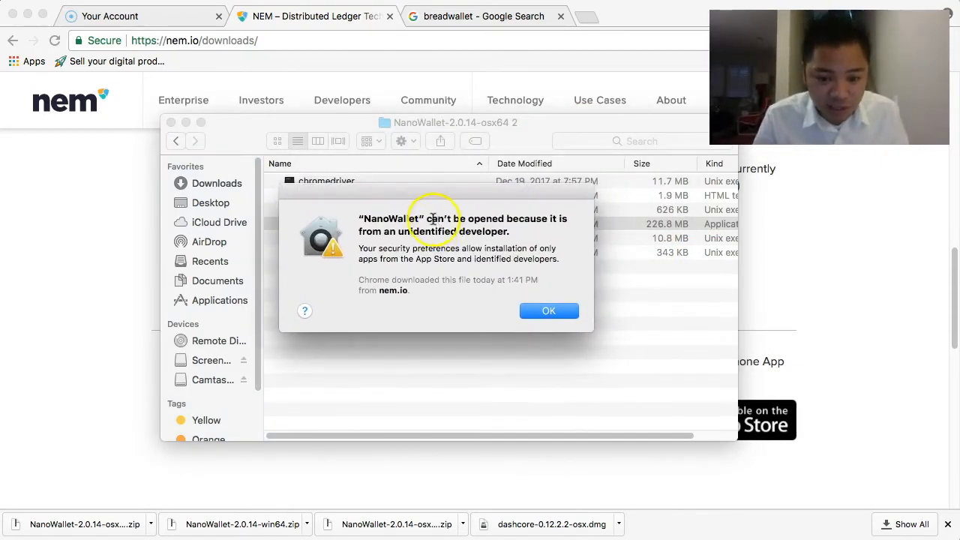
pyautogui.moveTo(381, 218); pyautogui.dragTo(504, 233)
pyautogui.click(549, 311)
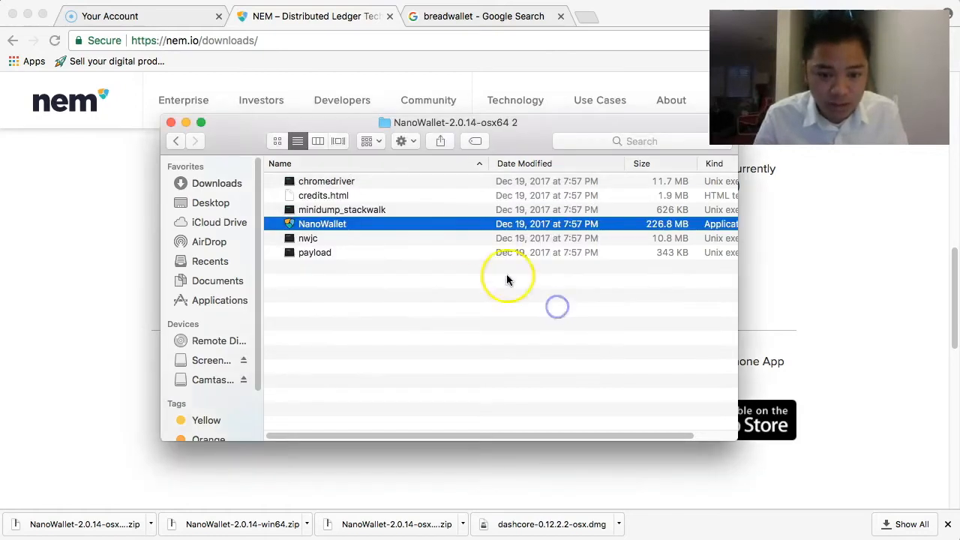
# Step: Force NanoWallet to open despite its unidentified developer, and move the administrator credentials dialog out of view
pyautogui.rightClick(449, 228)
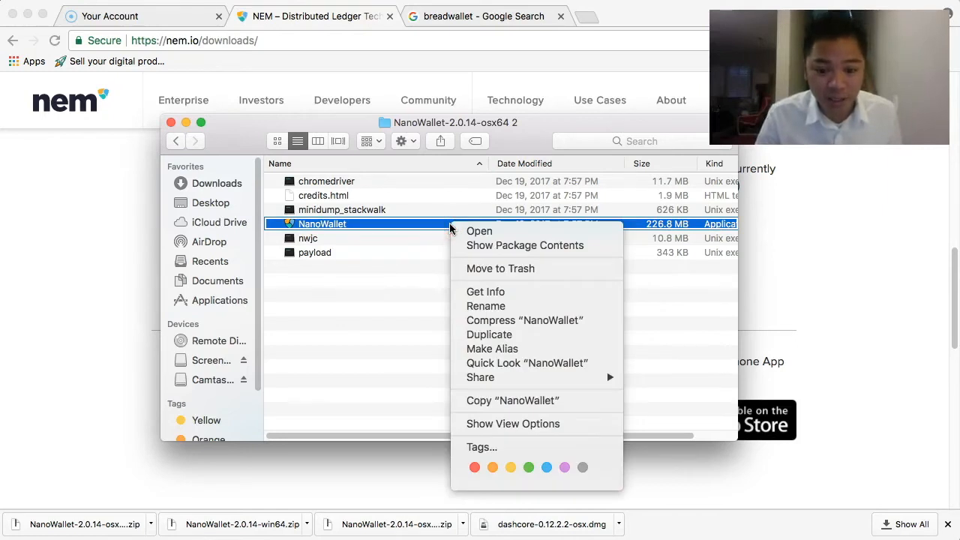
pyautogui.click(489, 232)
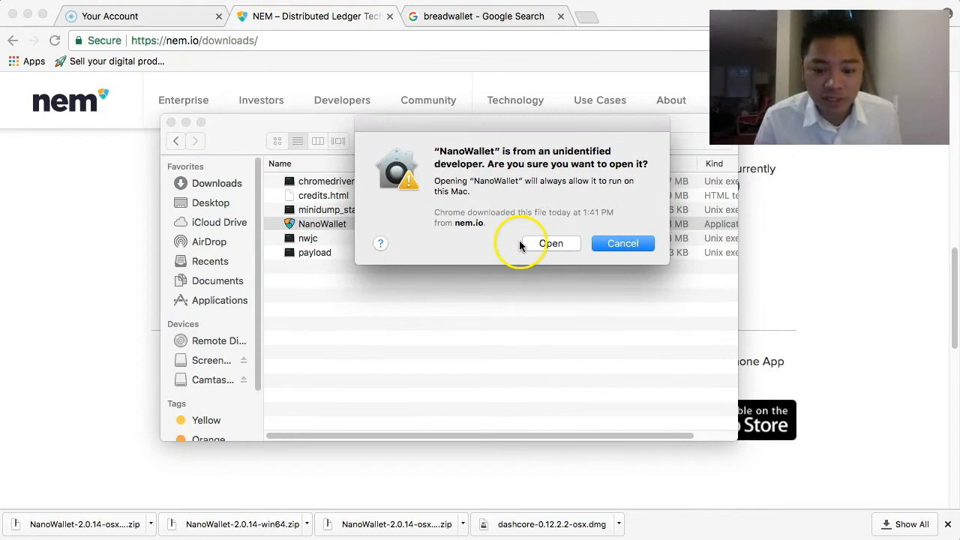
pyautogui.click(560, 250)
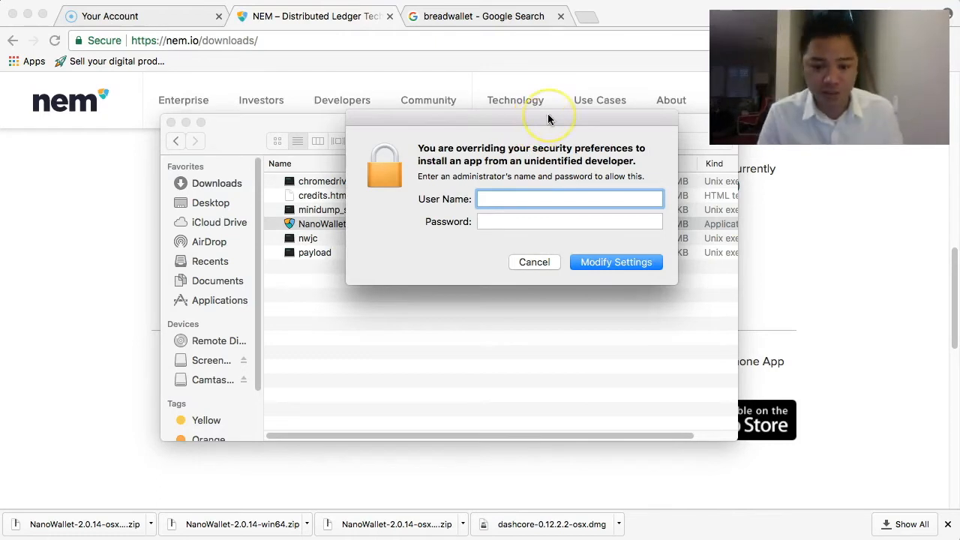
pyautogui.click(548, 117)
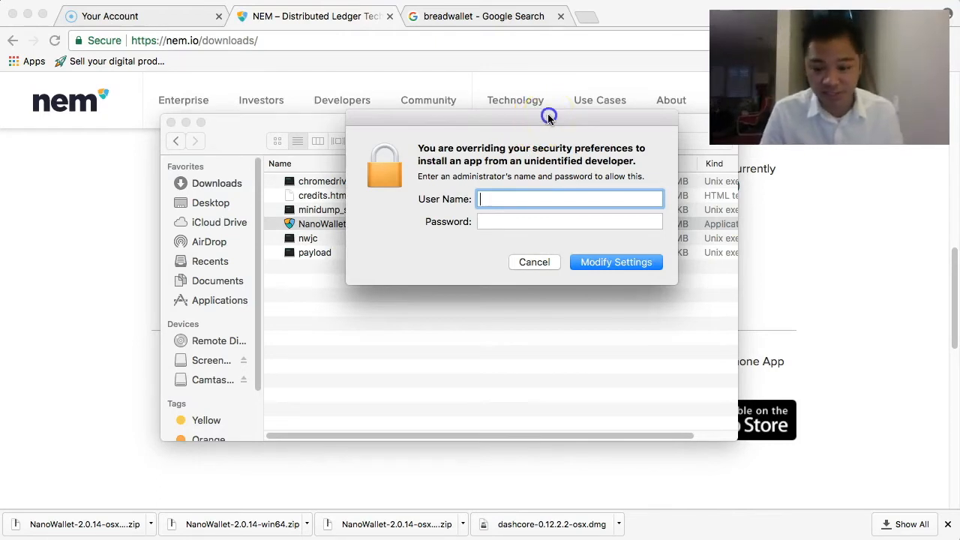
pyautogui.moveTo(548, 117); pyautogui.dragTo(510, 539)
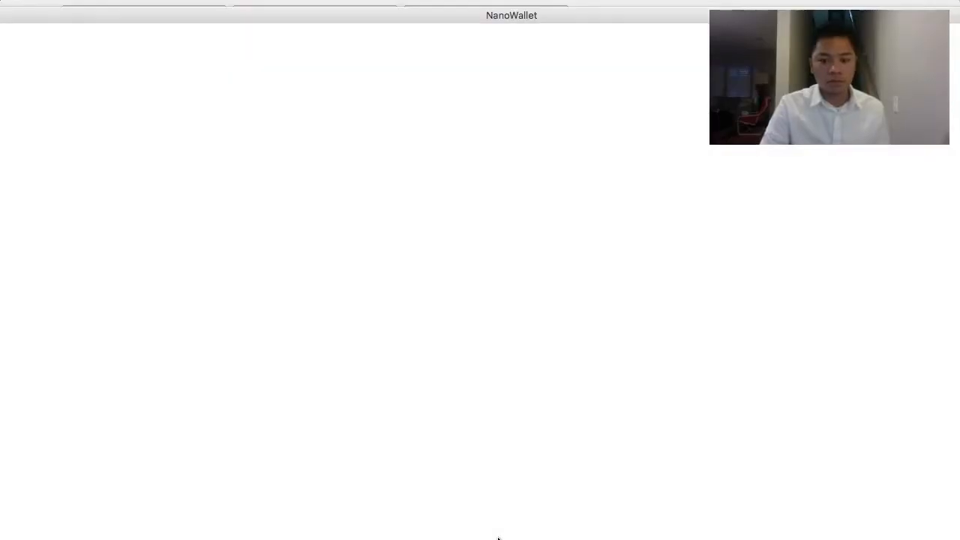
# Step: Reposition the Nano Wallet window so its header is in view and open the sign-up page
pyautogui.click(415, 14)
pyautogui.moveTo(414, 12); pyautogui.dragTo(366, 11)
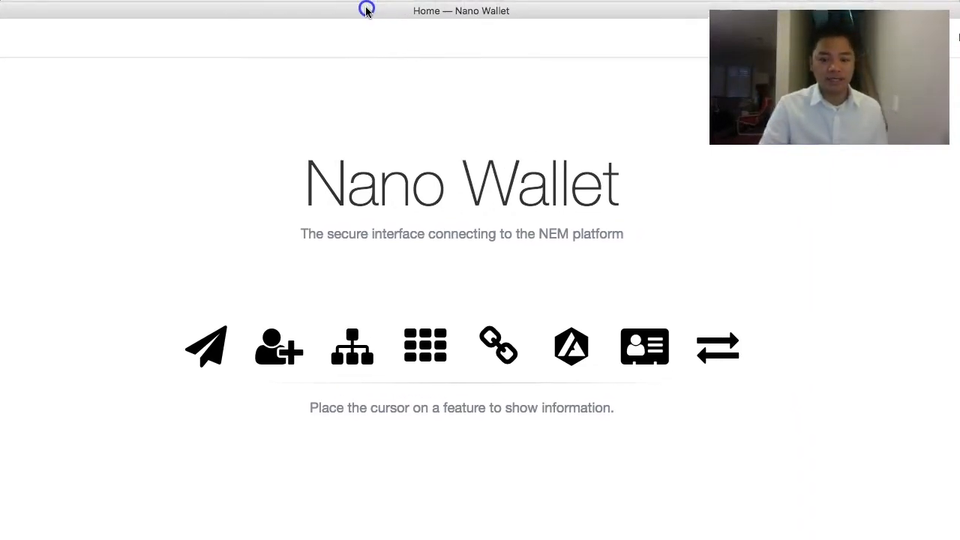
pyautogui.moveTo(366, 12); pyautogui.dragTo(385, 9)
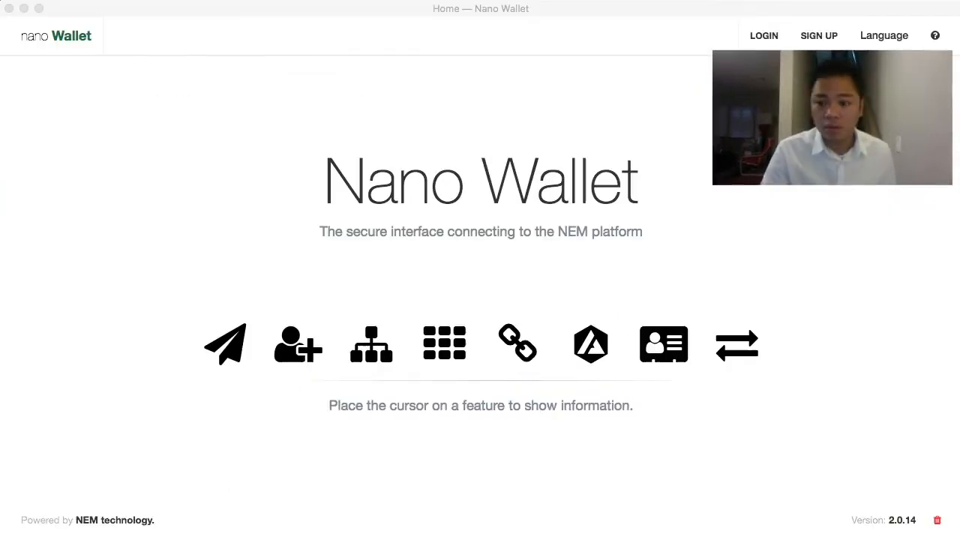
pyautogui.click(818, 23)
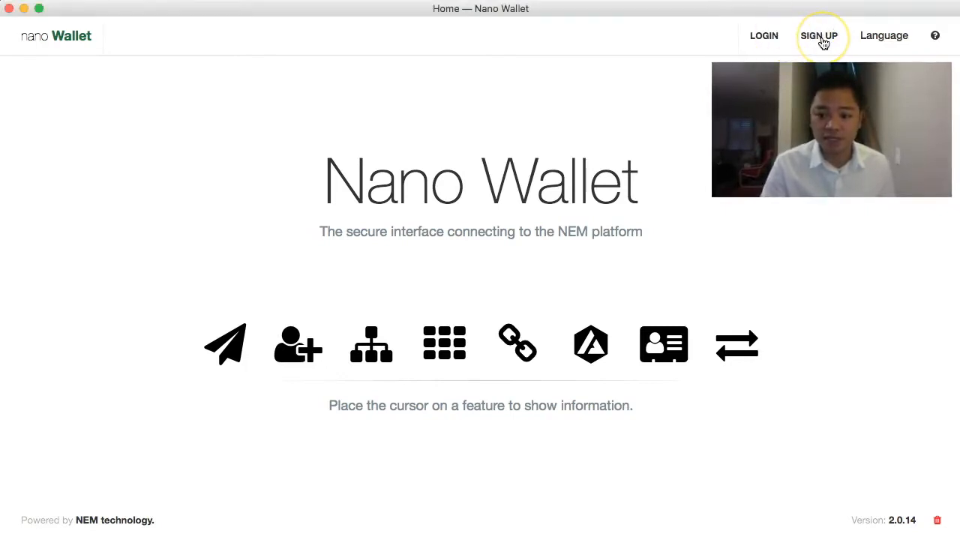
pyautogui.click(822, 43)
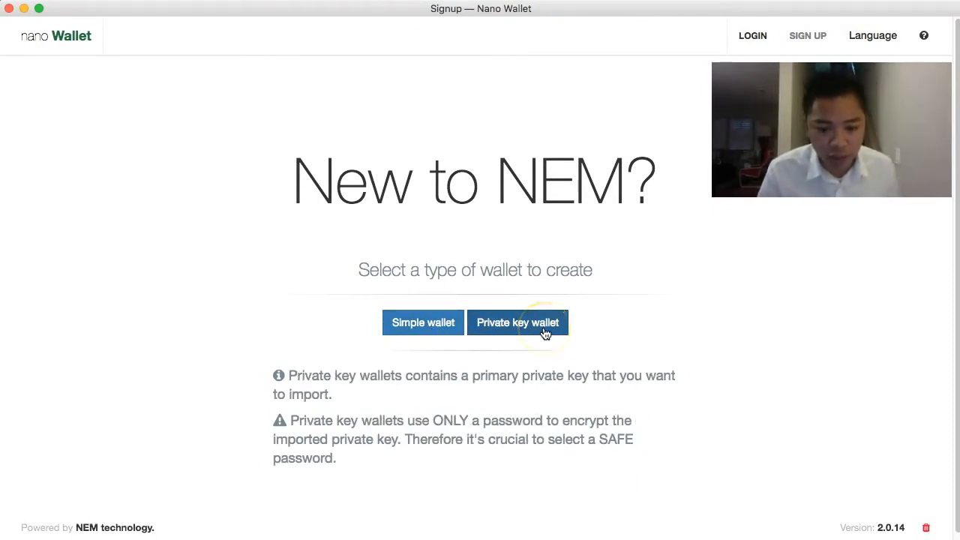
# Step: Choose a simple wallet as the type to create, read the introductory notice and continue as ready
pyautogui.click(444, 331)
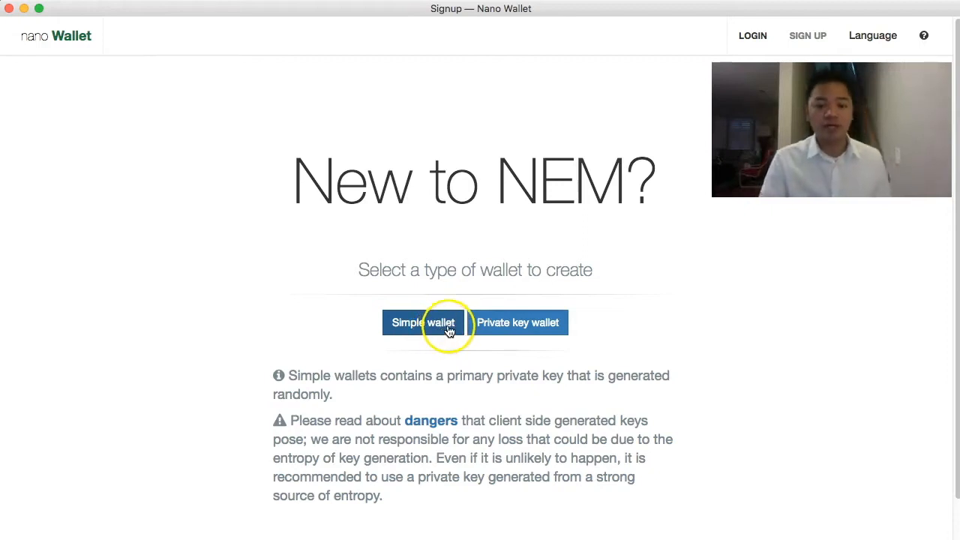
pyautogui.click(449, 331)
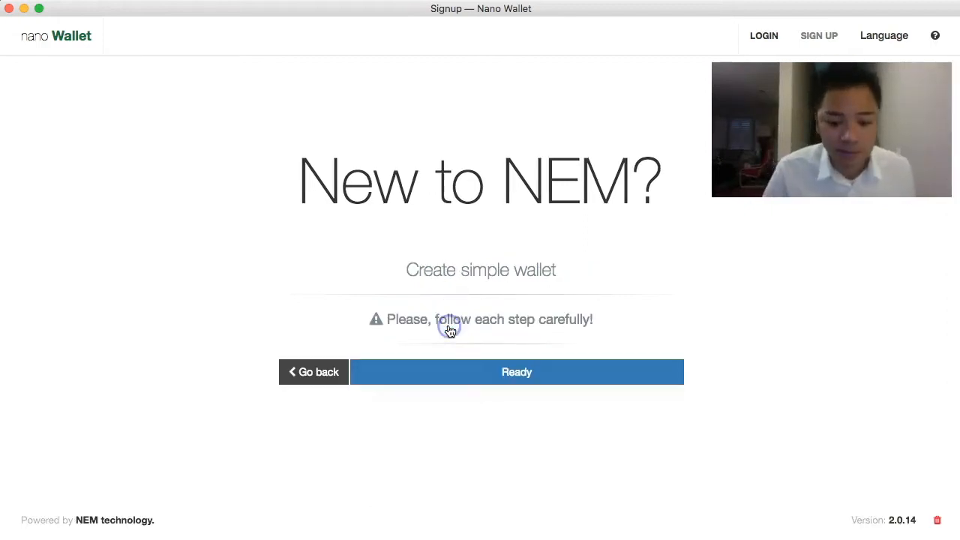
pyautogui.moveTo(300, 188); pyautogui.dragTo(662, 190)
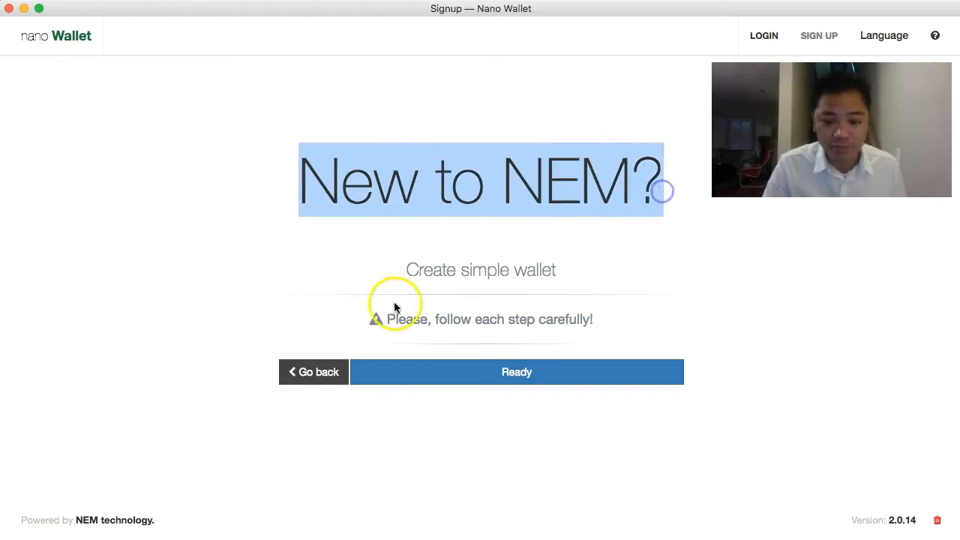
pyautogui.moveTo(400, 270); pyautogui.dragTo(580, 275)
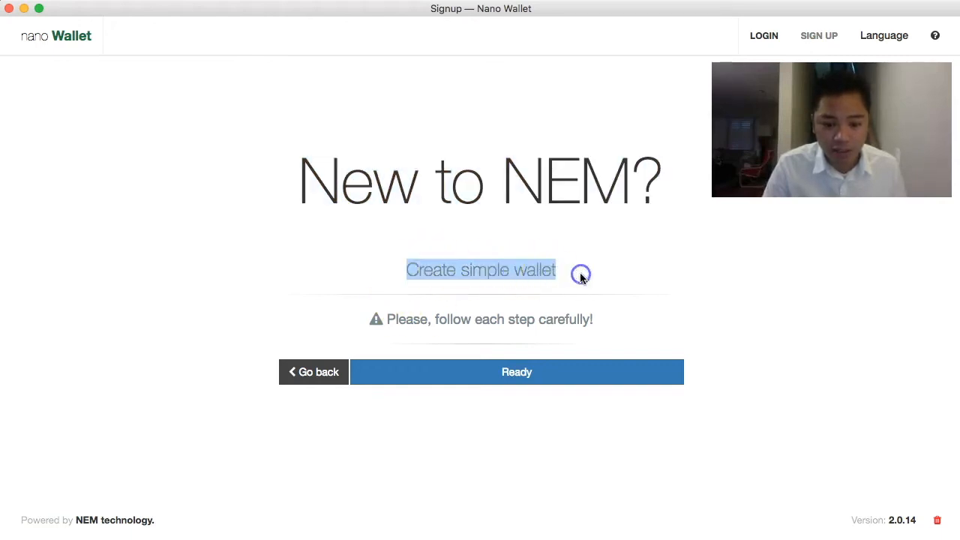
pyautogui.moveTo(381, 320); pyautogui.dragTo(613, 323)
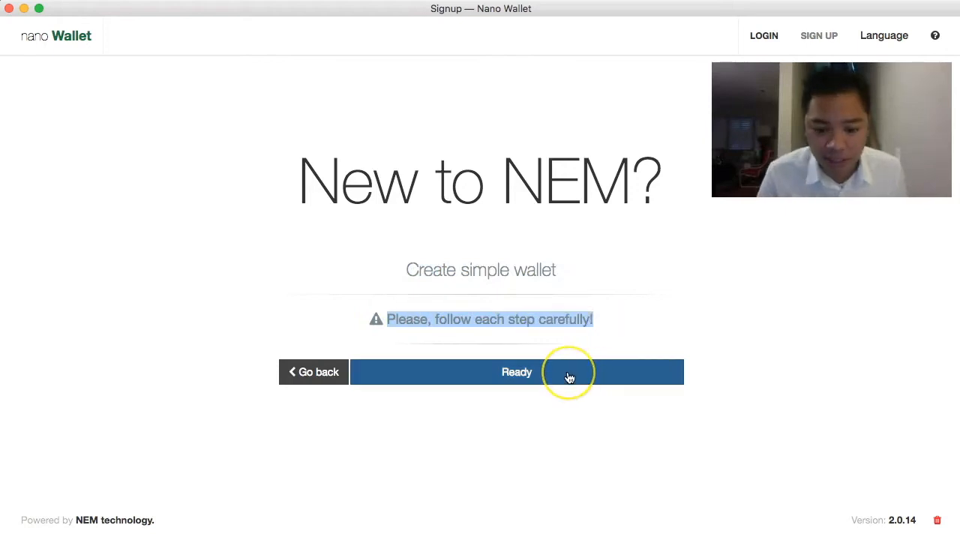
pyautogui.click(570, 378)
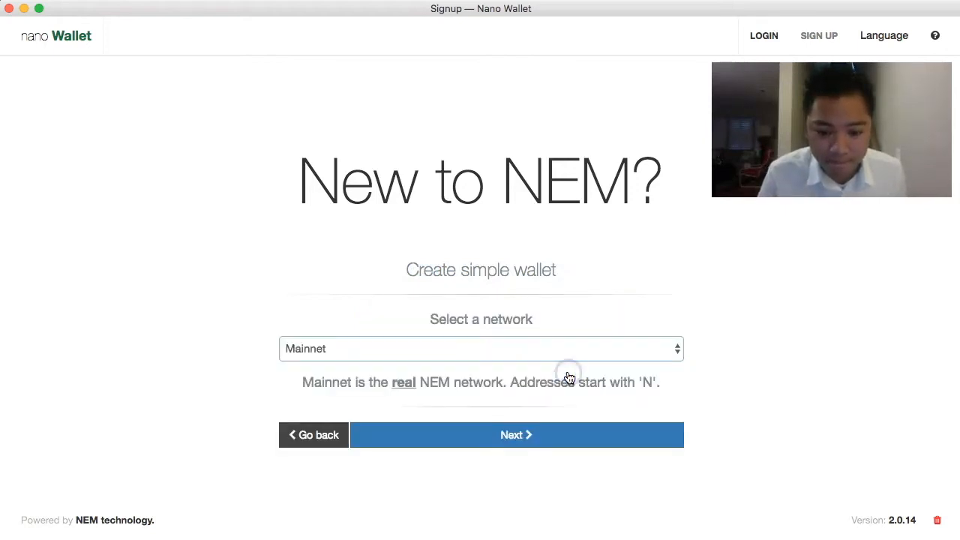
# Step: Review the network options, keep Mainnet for the simple wallet and continue
pyautogui.click(570, 358)
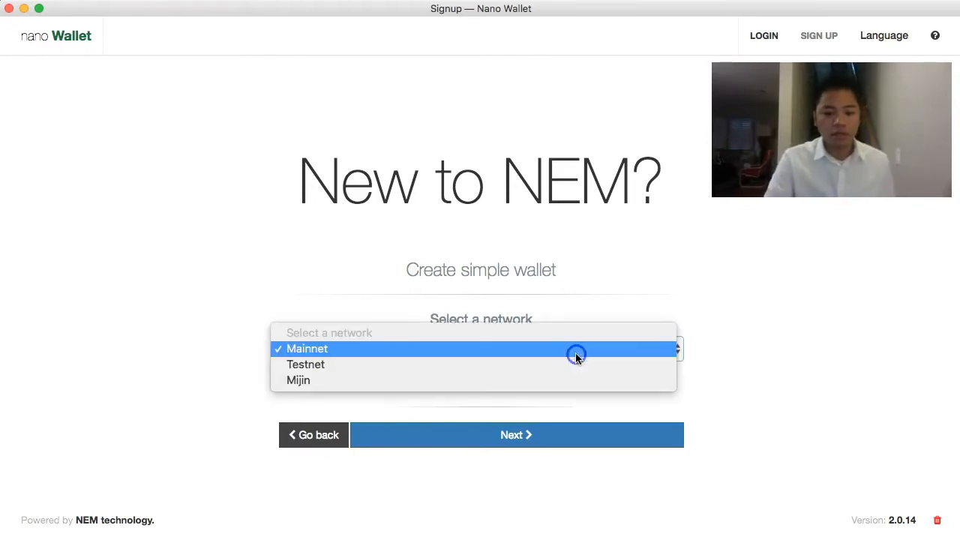
pyautogui.click(576, 356)
pyautogui.click(572, 358)
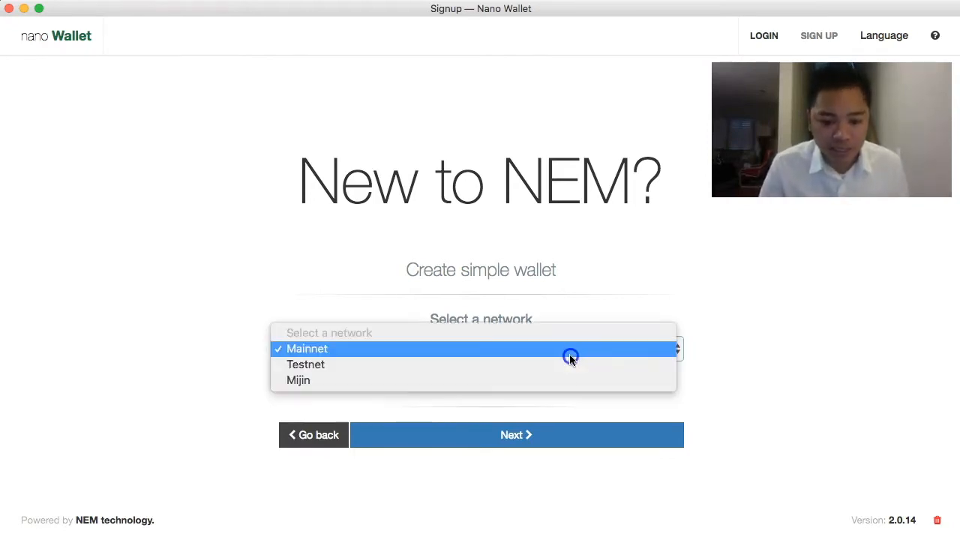
pyautogui.click(570, 358)
pyautogui.moveTo(430, 319); pyautogui.dragTo(536, 321)
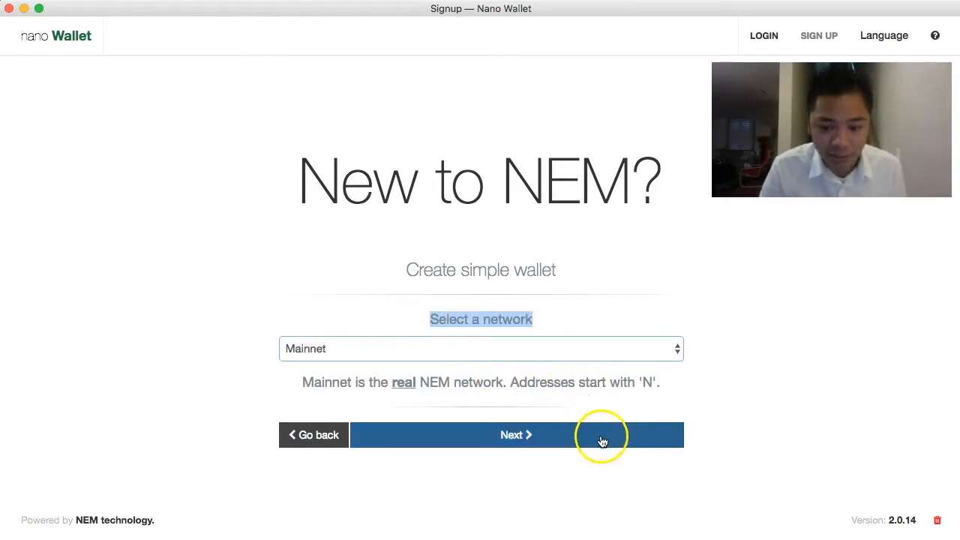
pyautogui.click(602, 441)
# Step: Name the new wallet dd and continue to the password page
pyautogui.click(476, 349)
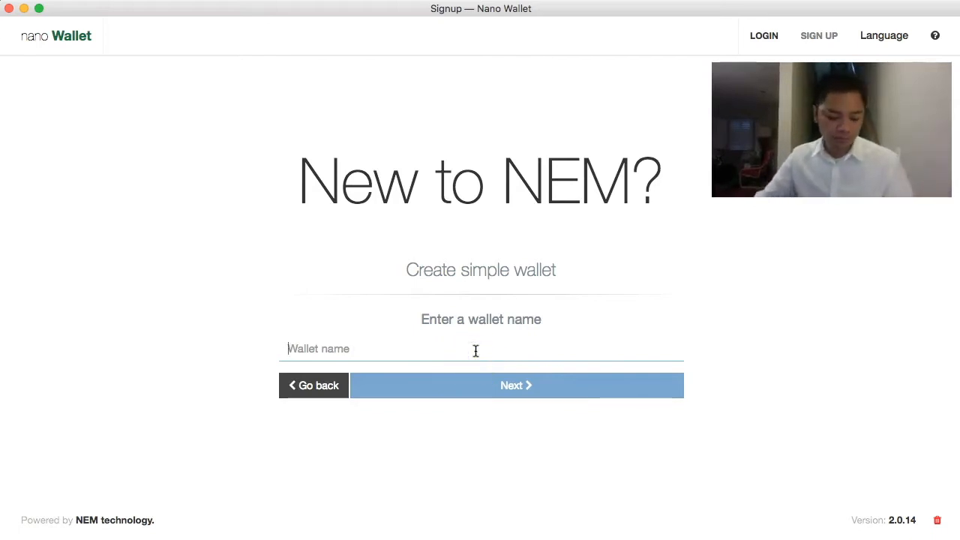
pyautogui.write('dd')
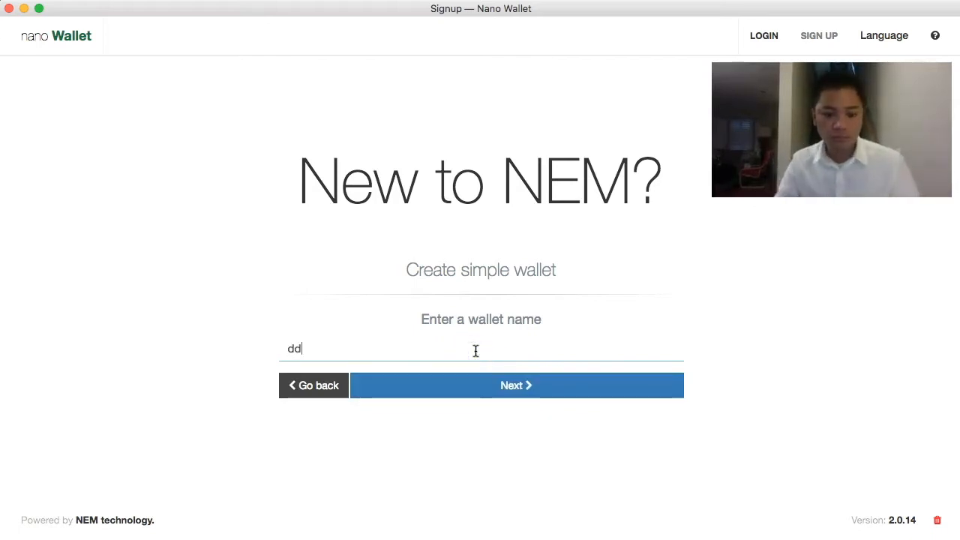
pyautogui.click(580, 390)
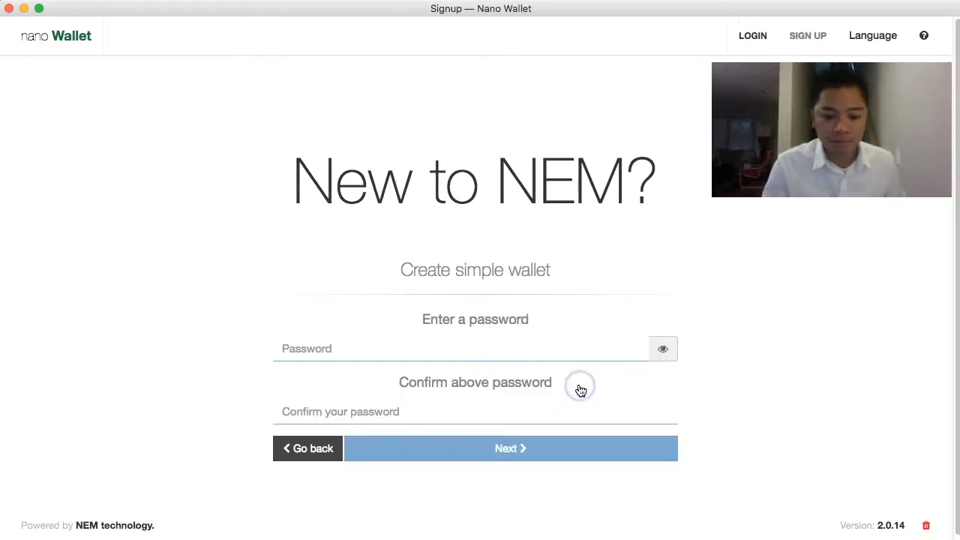
# Step: Enter and confirm the password for the new simple wallet, and continue to private key generation
pyautogui.click(560, 352)
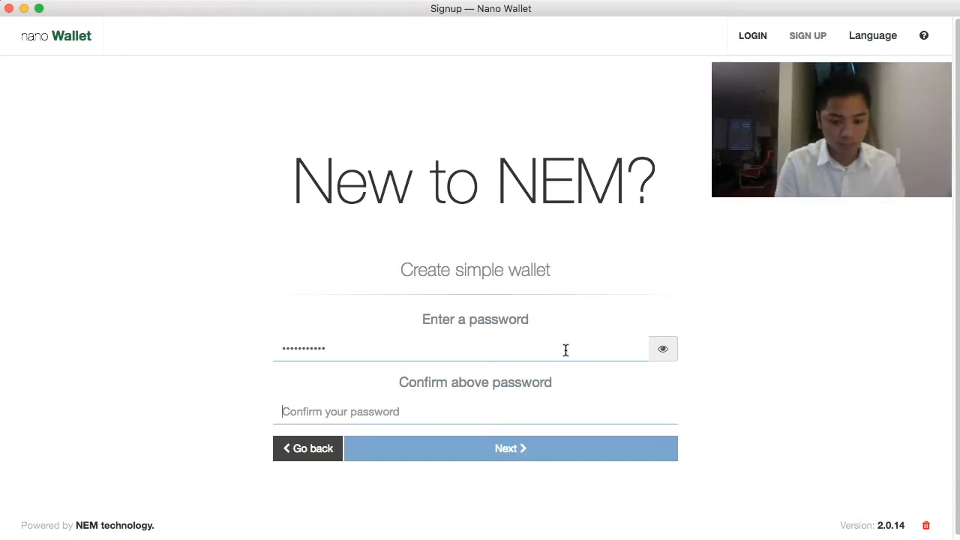
pyautogui.write('•••••••••••')
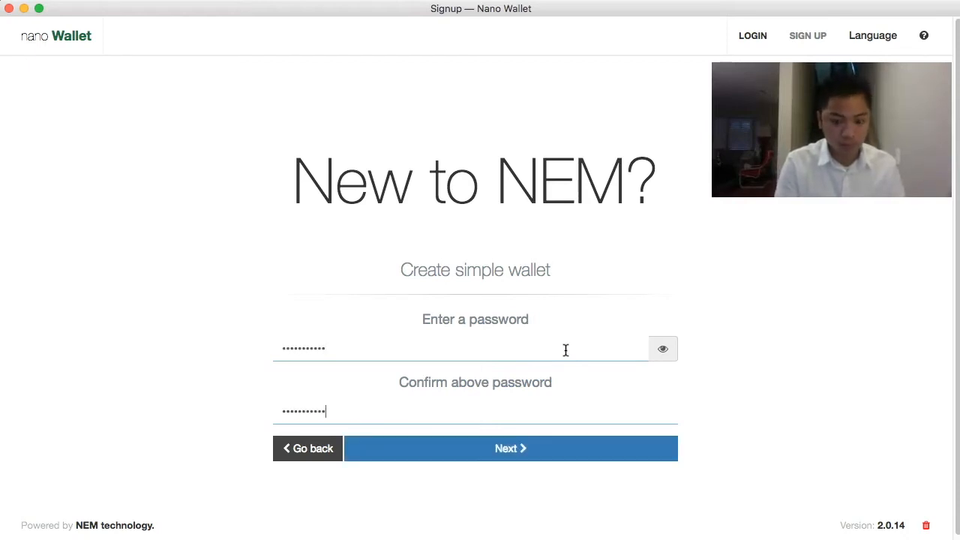
pyautogui.click(598, 455)
pyautogui.click(597, 456)
# Step: Read the entropy instructions, generate the primary private key with random cursor movement, and continue to the account safety protocol
pyautogui.moveTo(293, 319); pyautogui.dragTo(624, 320)
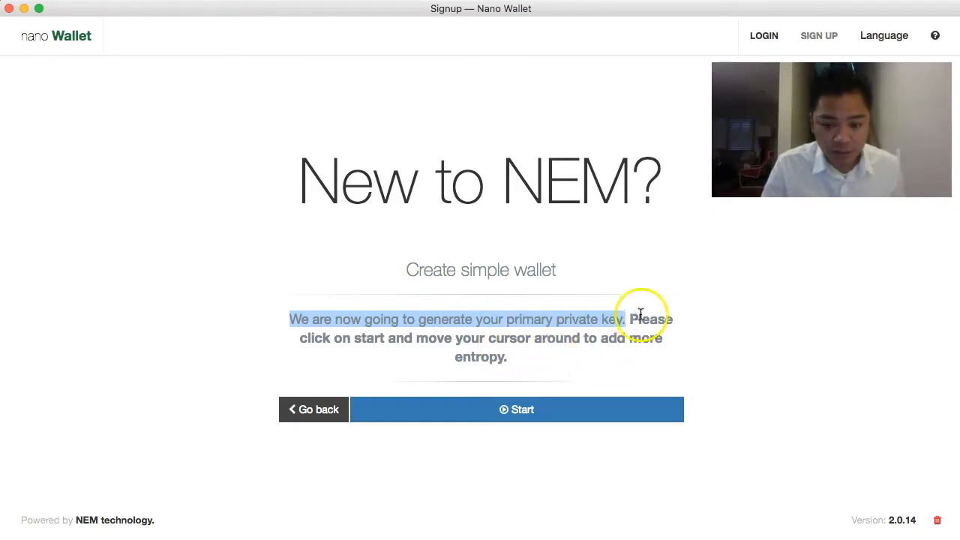
pyautogui.click(637, 319)
pyautogui.moveTo(636, 319); pyautogui.dragTo(605, 354)
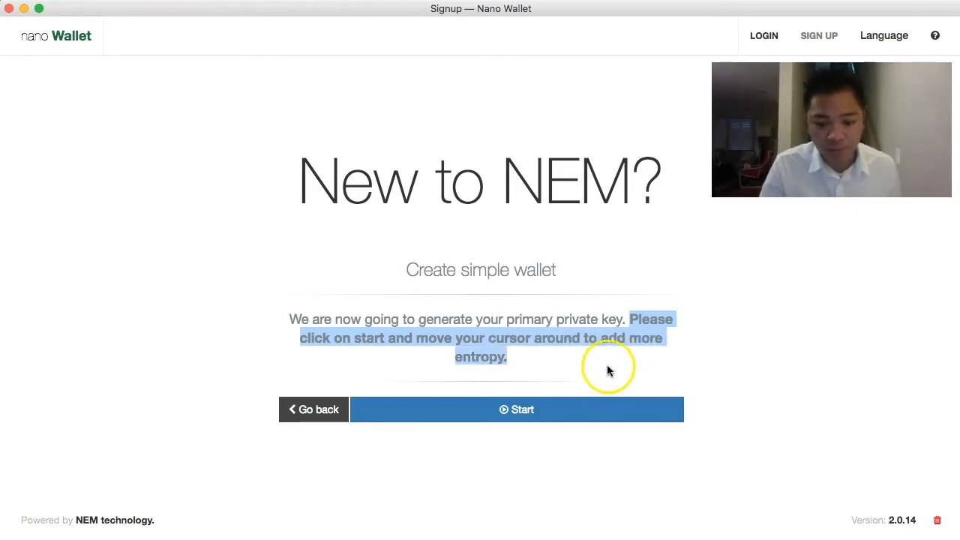
pyautogui.click(606, 408)
pyautogui.moveTo(607, 409)
pyautogui.mouseDown()
pyautogui.moveTo(580, 381)
pyautogui.moveTo(315, 388)
pyautogui.moveTo(293, 406)
pyautogui.moveTo(645, 397)
pyautogui.moveTo(343, 387)
pyautogui.moveTo(589, 387)
pyautogui.moveTo(306, 390)
pyautogui.moveTo(611, 407)
pyautogui.moveTo(607, 392)
pyautogui.moveTo(387, 388)
pyautogui.moveTo(637, 388)
pyautogui.moveTo(516, 391)
pyautogui.moveTo(545, 402)
pyautogui.mouseUp()
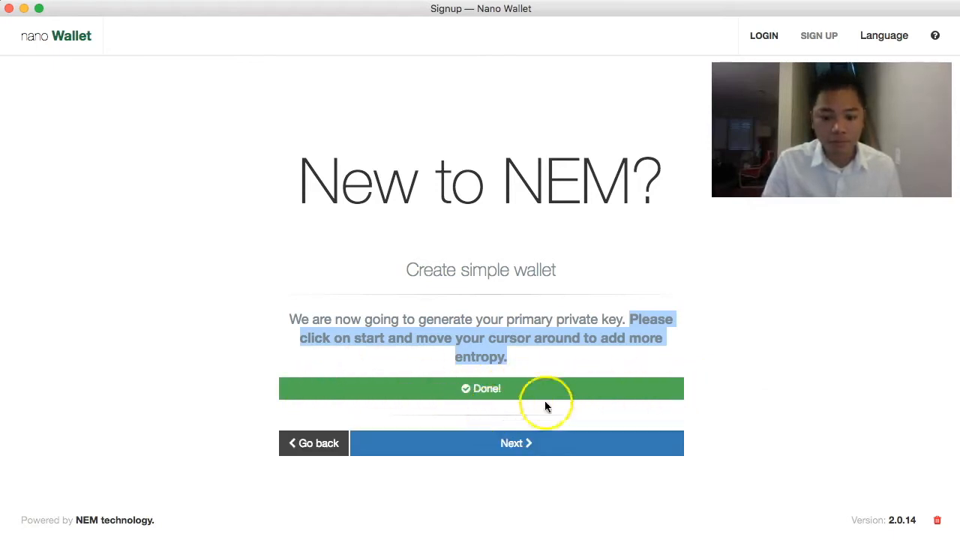
pyautogui.moveTo(600, 455); pyautogui.dragTo(602, 456)
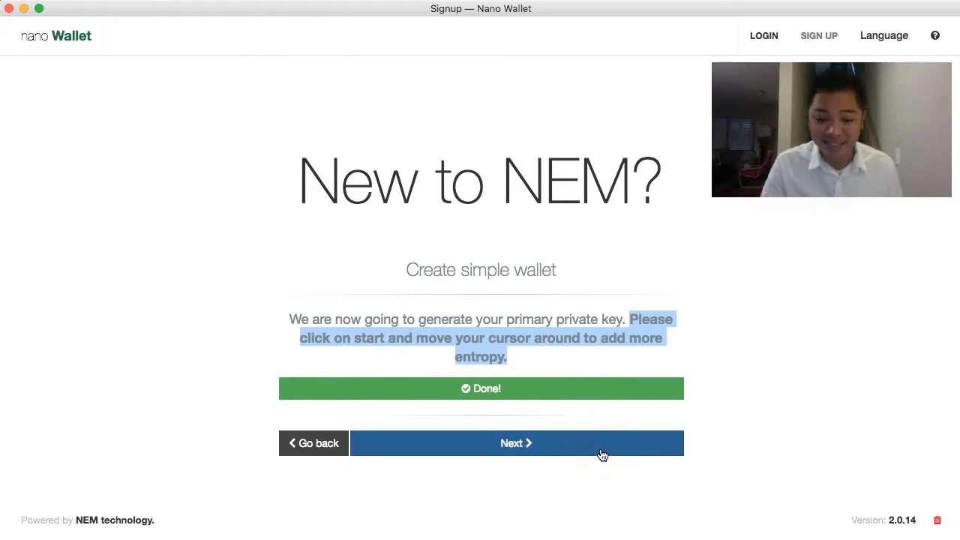
pyautogui.click(605, 450)
# Step: Read the backup instructions, download the .wlt wallet file, and confirm having it
pyautogui.moveTo(309, 317); pyautogui.dragTo(632, 312)
pyautogui.click(592, 462)
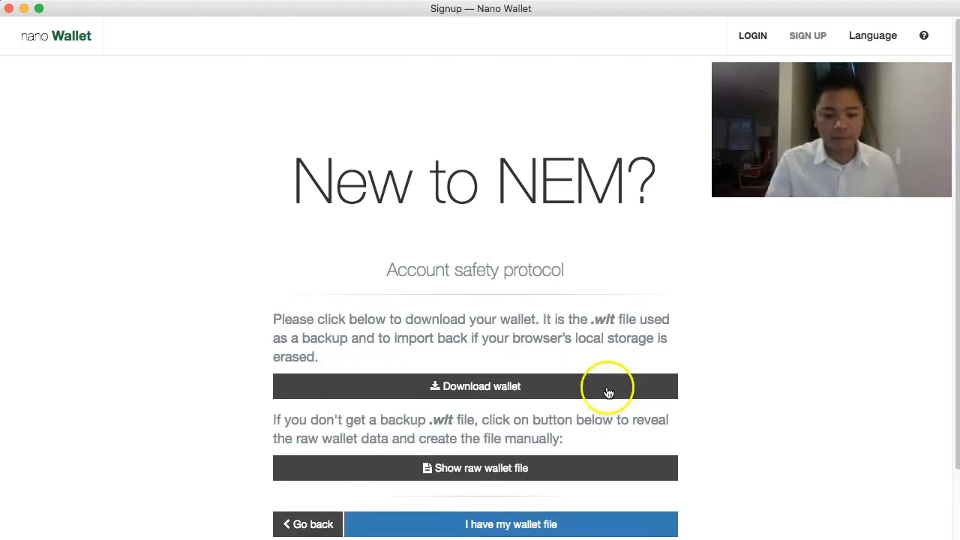
pyautogui.scroll(-2, 609, 393)
pyautogui.scroll(1, 611, 399)
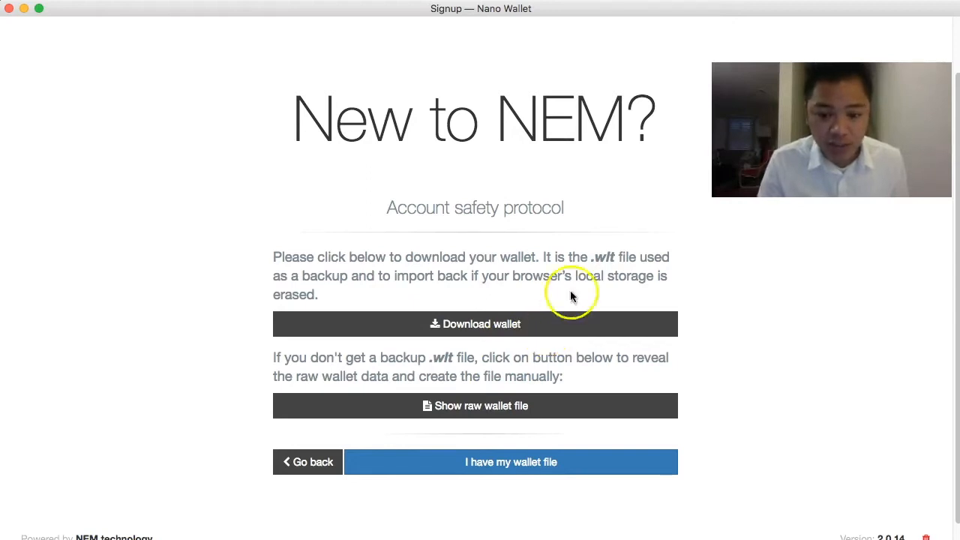
pyautogui.moveTo(592, 257); pyautogui.dragTo(351, 275)
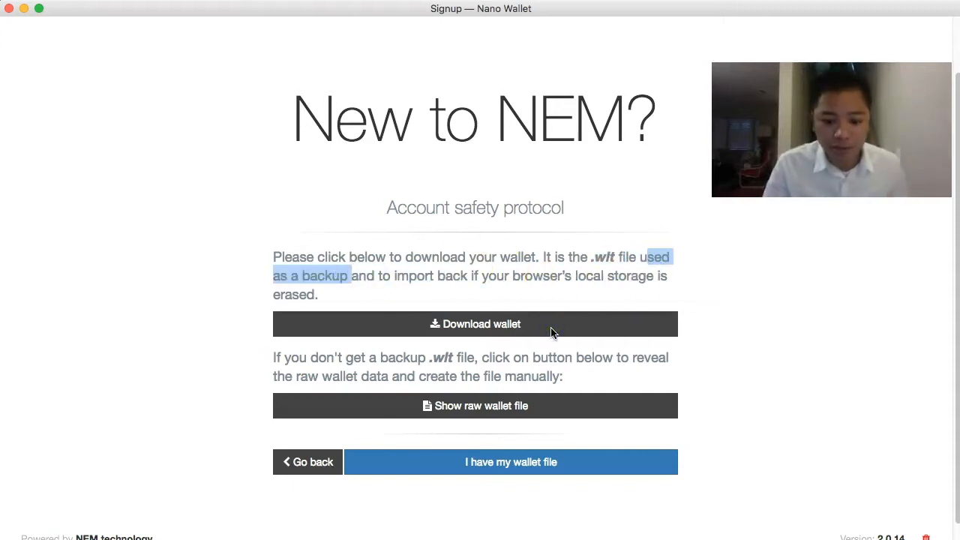
pyautogui.click(551, 333)
pyautogui.click(570, 156)
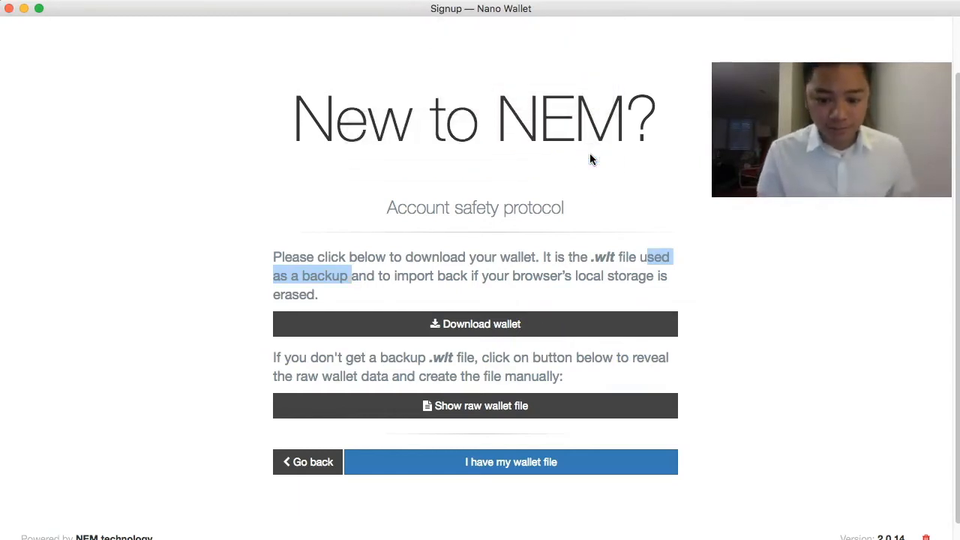
pyautogui.click(611, 467)
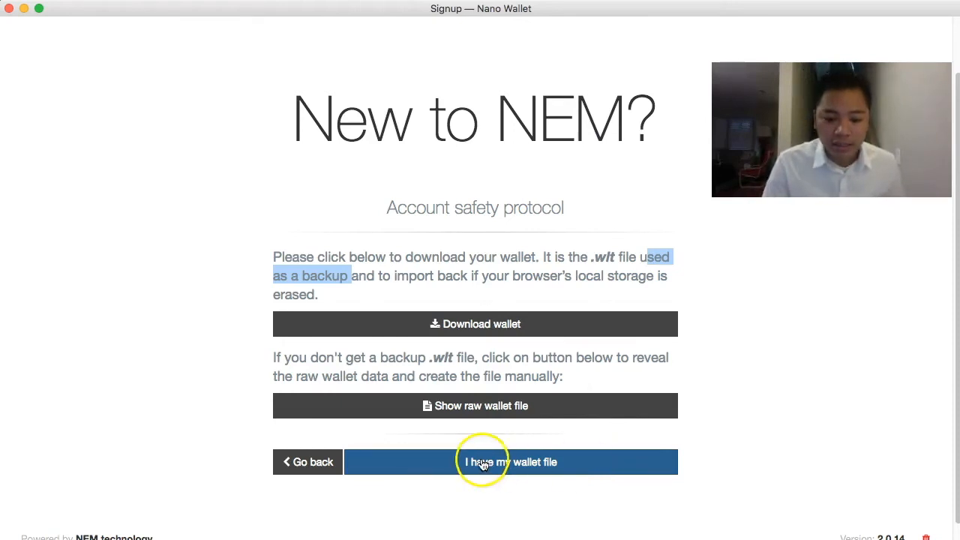
pyautogui.click(605, 466)
# Step: Read the private key backup notices, confirm having the private key and password, and agree to the backup responsibility statement
pyautogui.moveTo(291, 258); pyautogui.dragTo(634, 268)
pyautogui.click(633, 268)
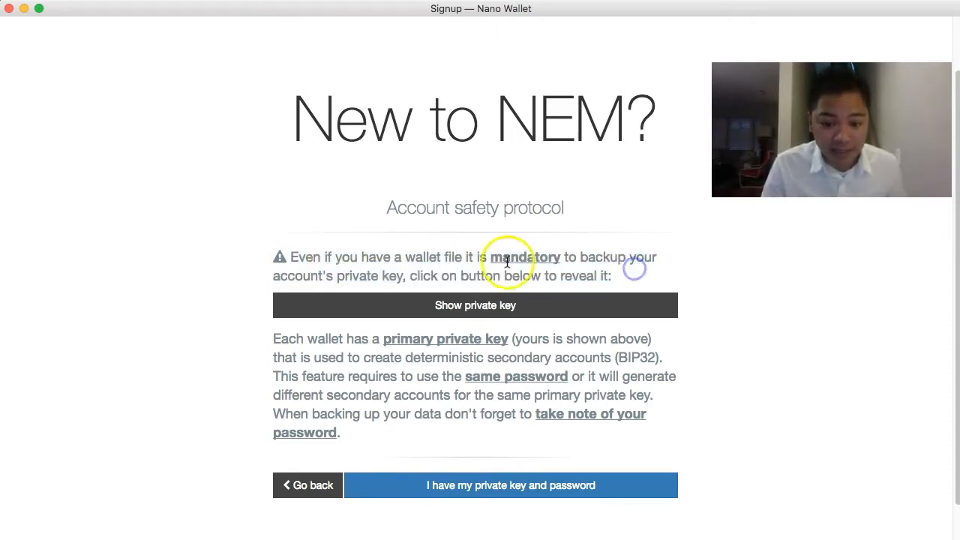
pyautogui.moveTo(502, 256); pyautogui.dragTo(406, 276)
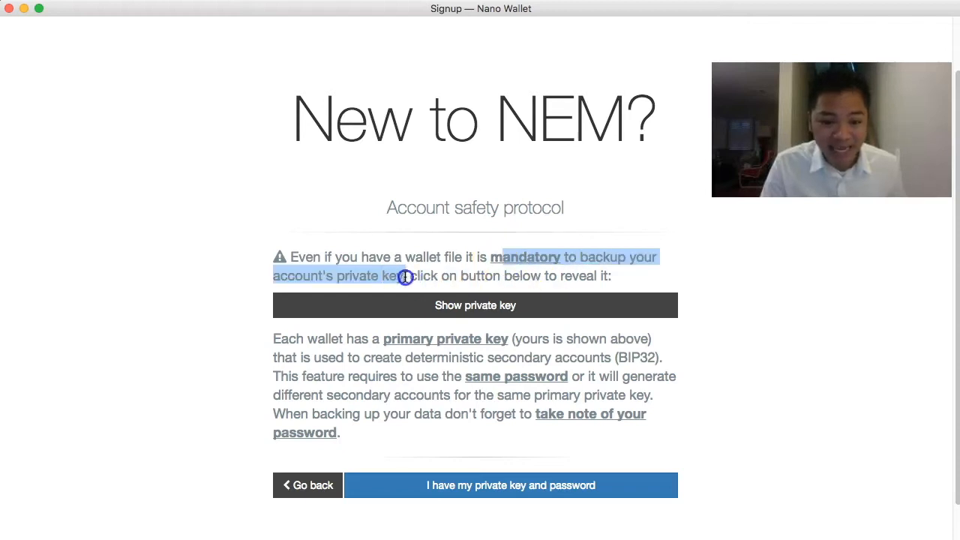
pyautogui.click(603, 486)
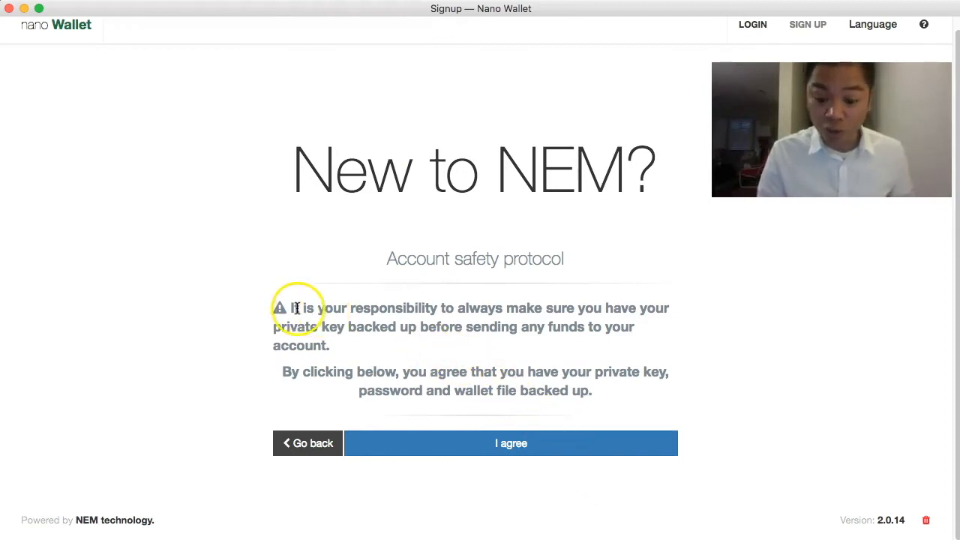
pyautogui.moveTo(300, 308); pyautogui.dragTo(581, 342)
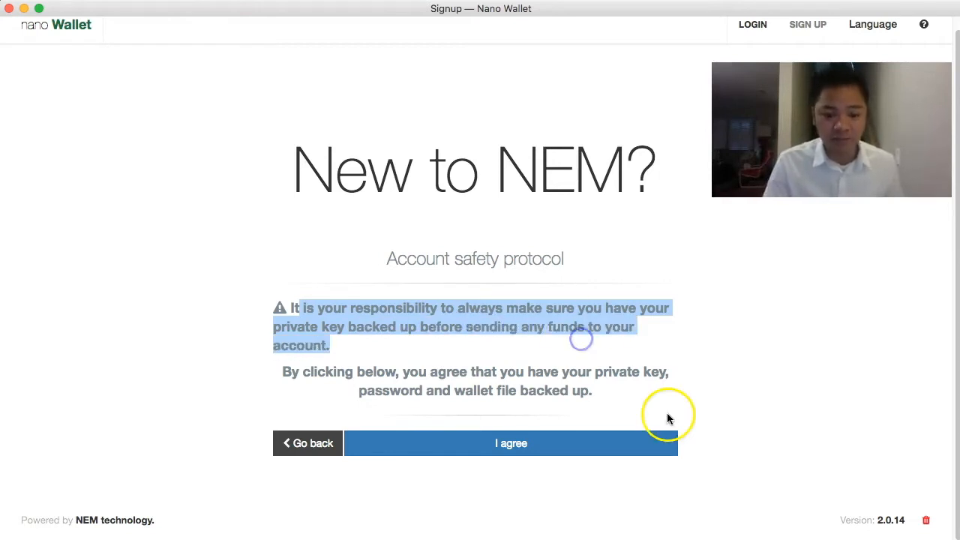
pyautogui.click(638, 450)
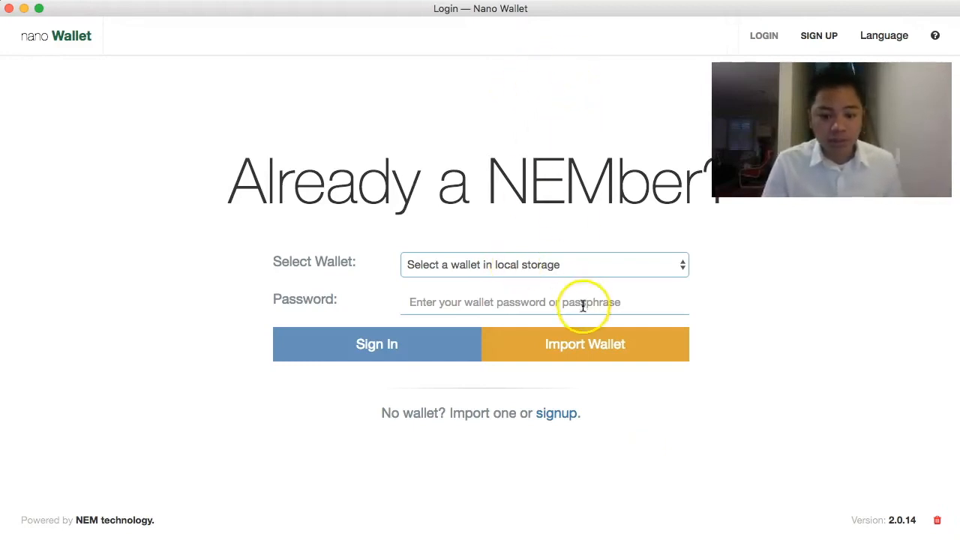
# Step: Select the dd wallet from local storage, enter its password and sign in
pyautogui.click(515, 263)
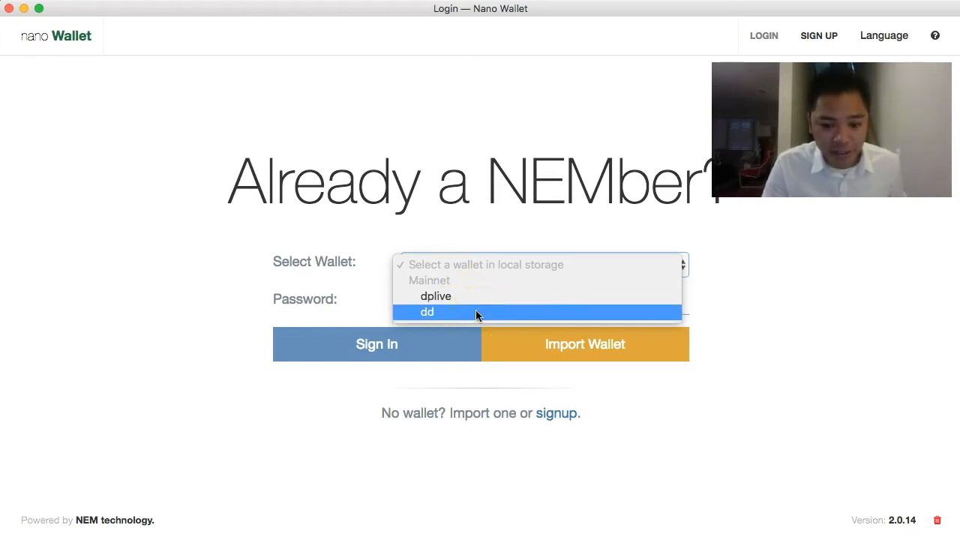
pyautogui.click(476, 312)
pyautogui.click(500, 298)
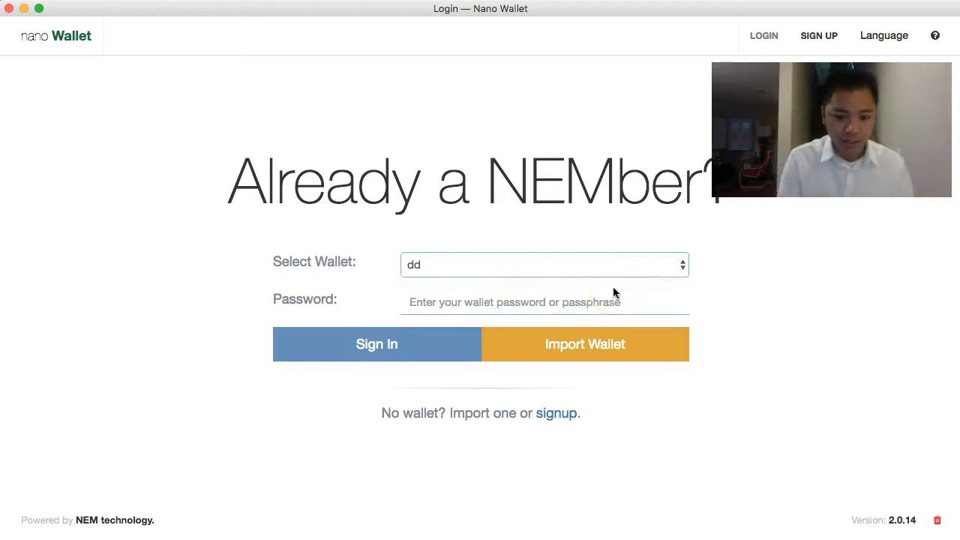
pyautogui.write('a')
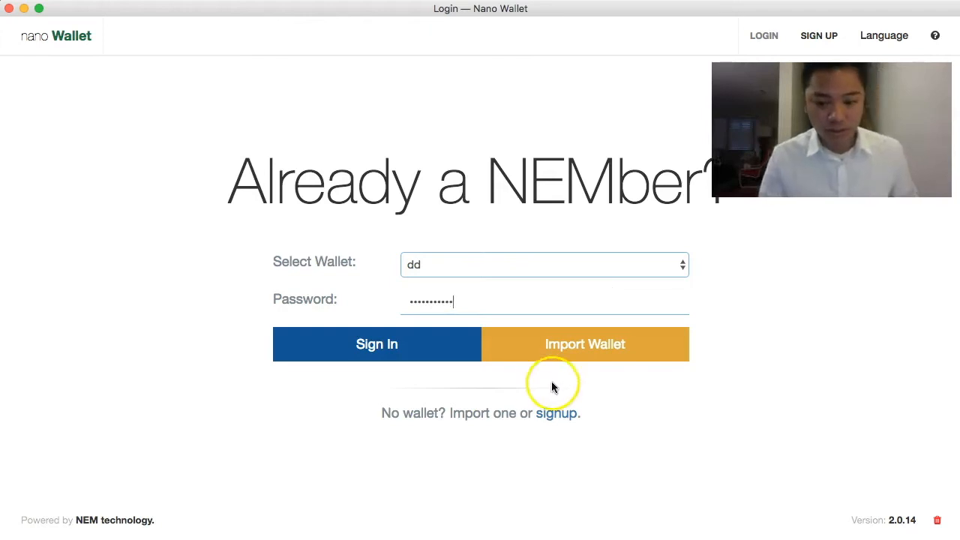
pyautogui.click(435, 348)
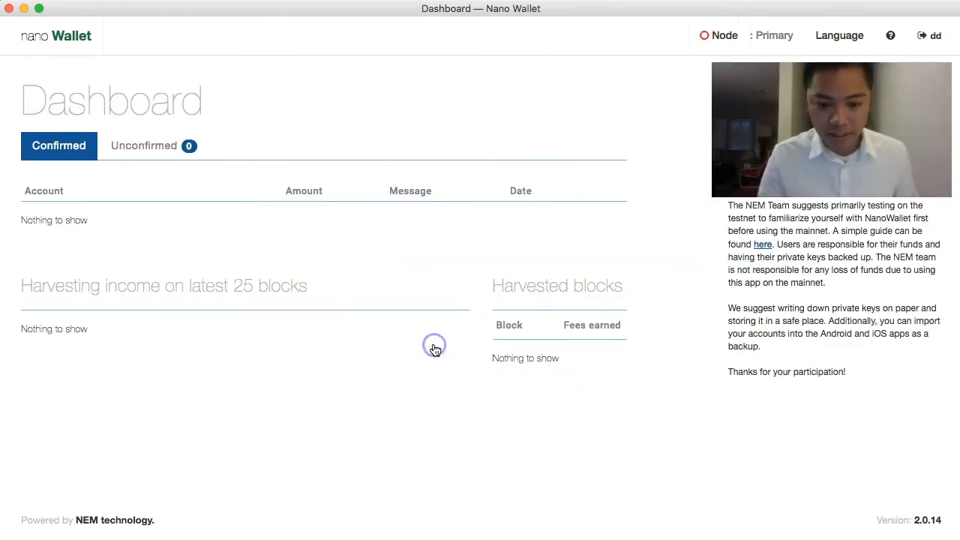
# Step: Visit the wallet's Dashboard and open the Send page for a transfer transaction
pyautogui.click(591, 122)
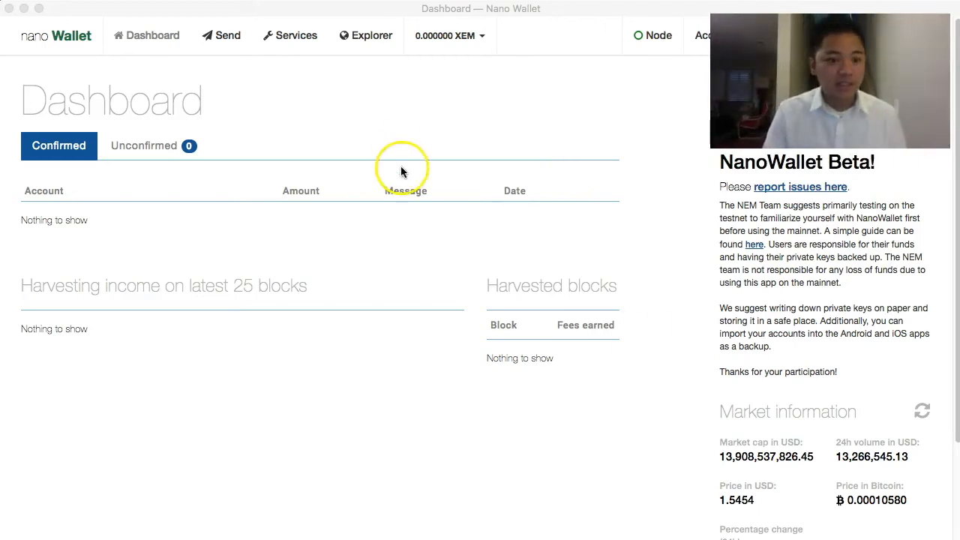
pyautogui.click(153, 37)
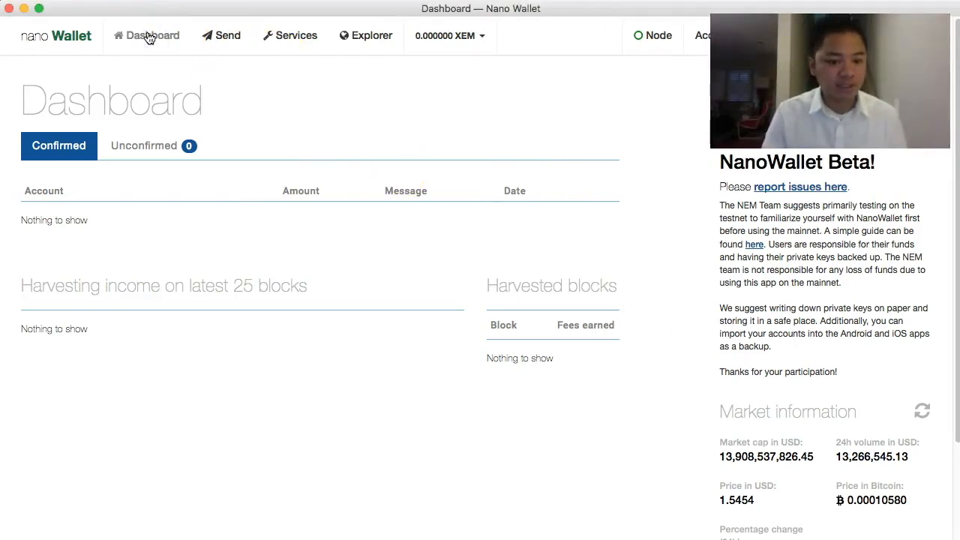
pyautogui.click(223, 37)
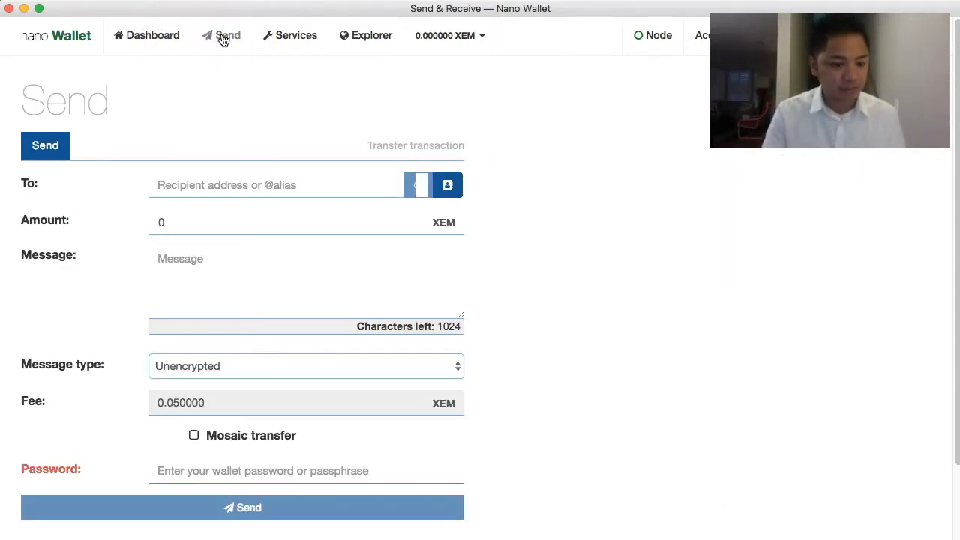
# Step: Enter random placeholder text as the recipient address and clear it again
pyautogui.click(275, 187)
pyautogui.click(222, 187)
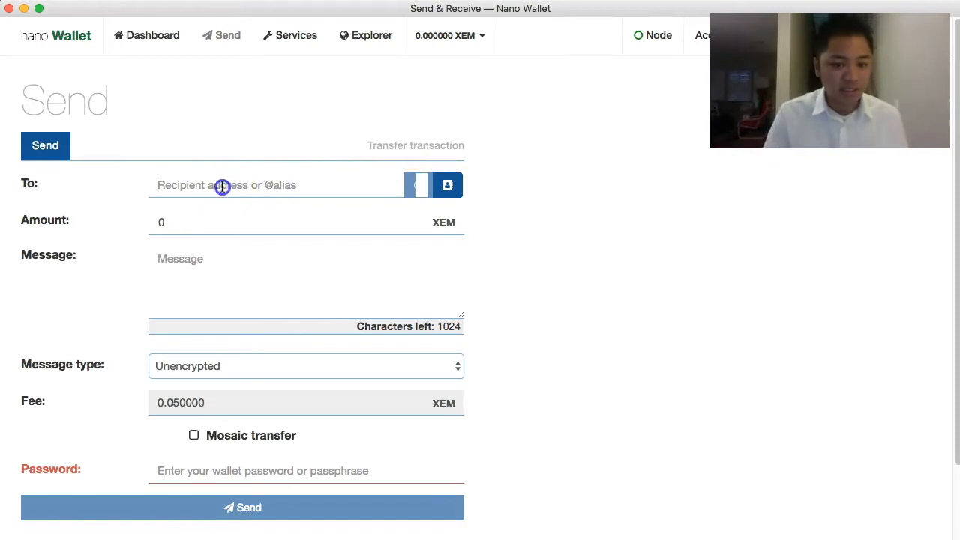
pyautogui.click(257, 187)
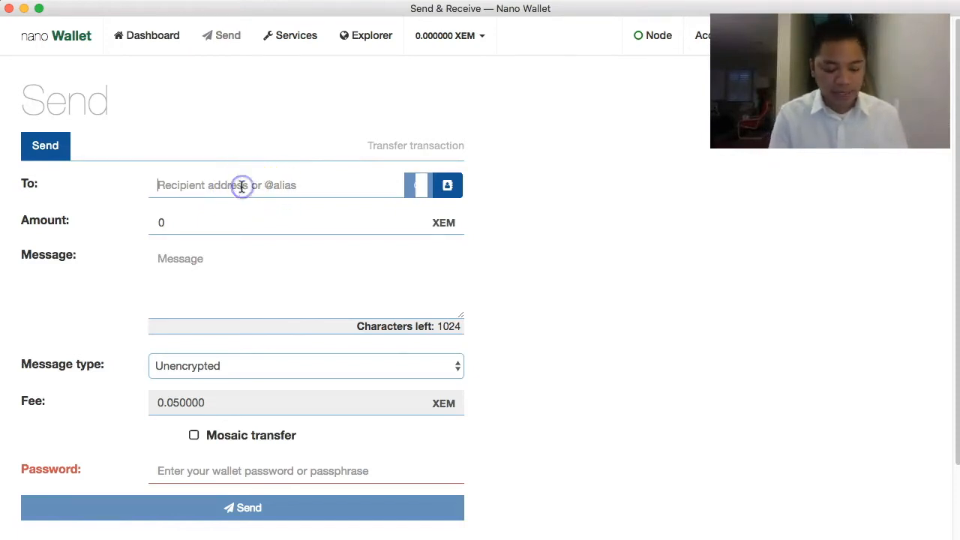
pyautogui.write('lkajsdlkansdbvasdlkjalskjdhalksj')
pyautogui.click(367, 186)
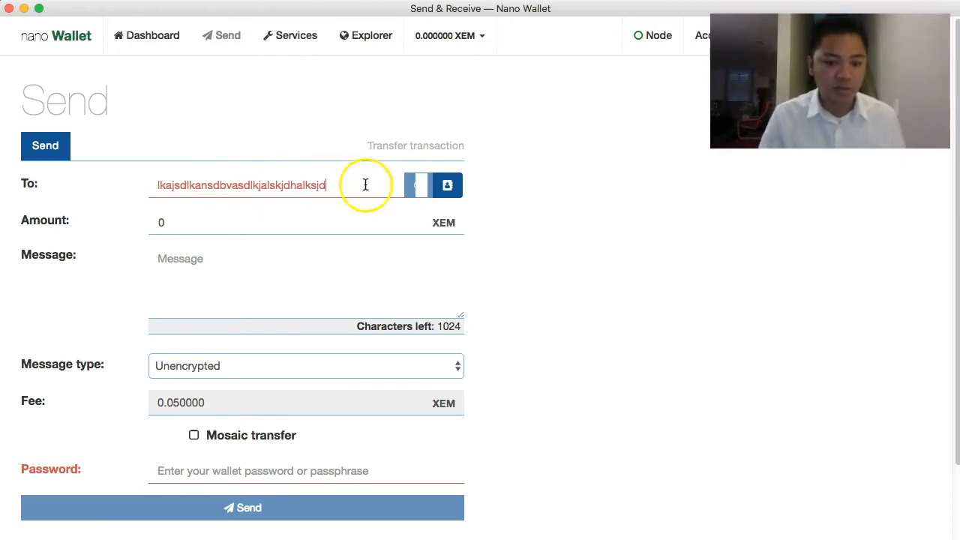
pyautogui.press('super+a')
pyautogui.press('BackSpace')
# Step: Set the transfer amount to 1000 XEM and enter the message Test
pyautogui.click(191, 195)
pyautogui.moveTo(171, 222); pyautogui.dragTo(112, 213)
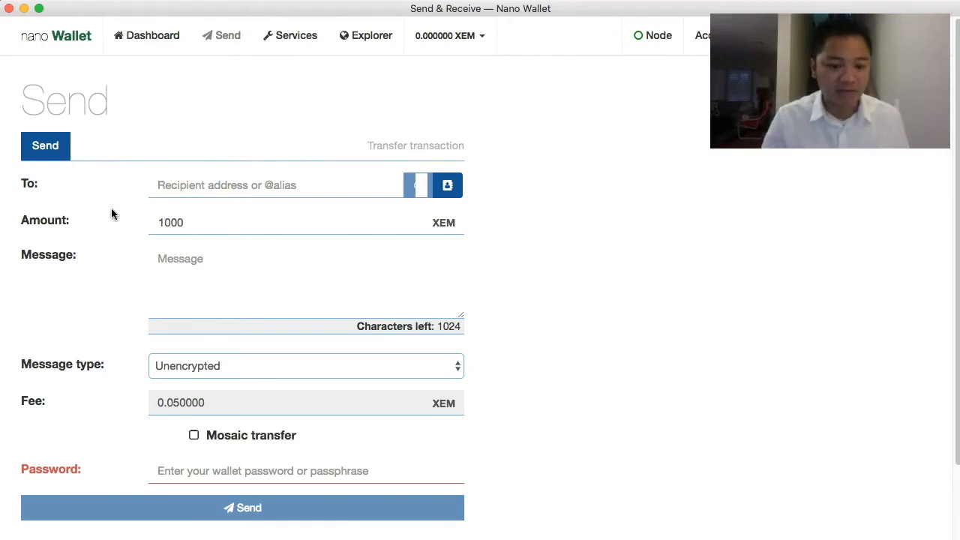
pyautogui.click(289, 268)
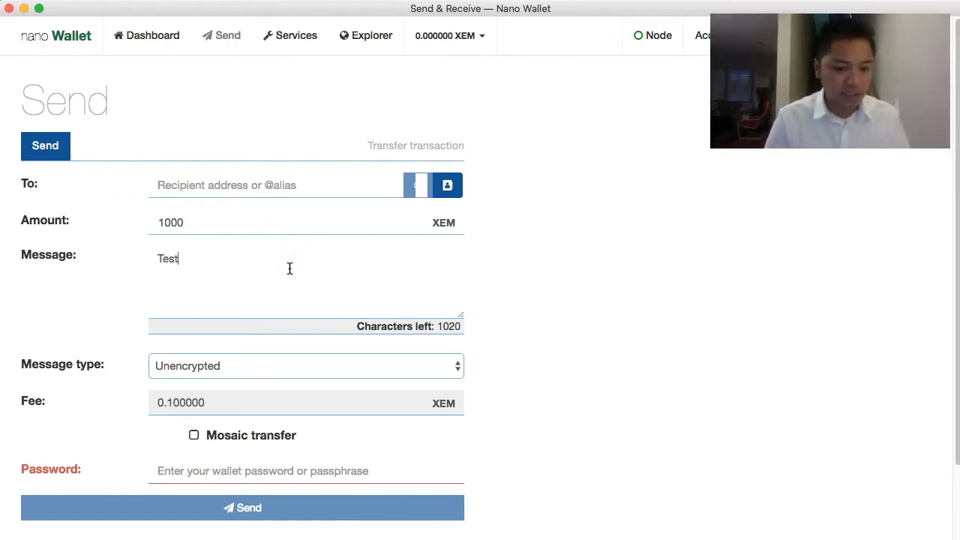
# Step: Review the Hexadecimal, Unencrypted and Encrypted message types and keep Unencrypted
pyautogui.scroll(-2, 495, 278)
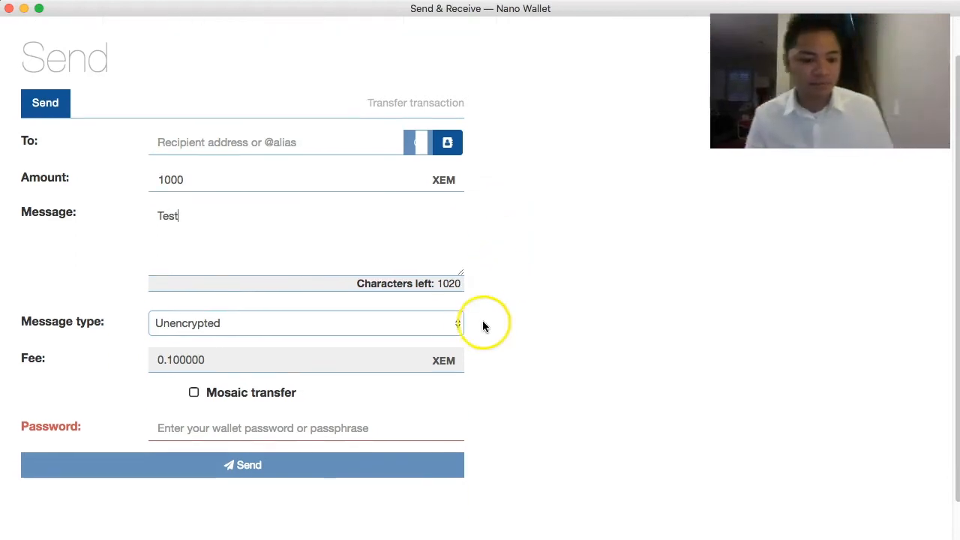
pyautogui.click(417, 321)
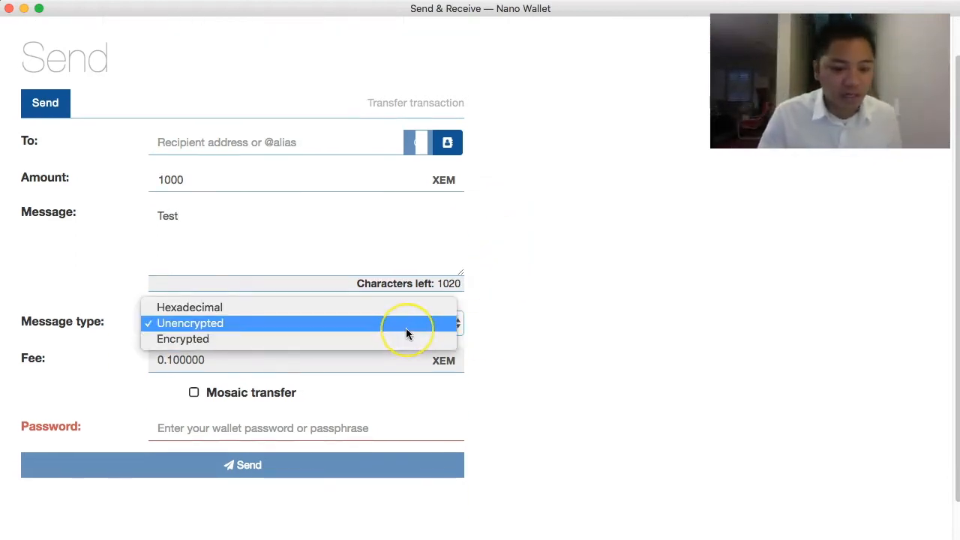
pyautogui.click(661, 358)
pyautogui.click(275, 334)
pyautogui.click(522, 341)
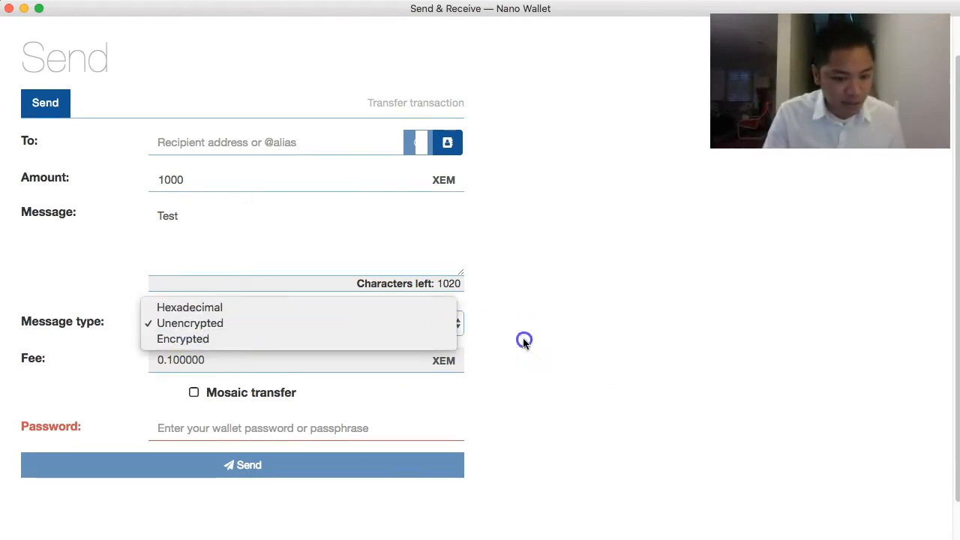
# Step: Enter the wallet password in the transfer form and try to send the transaction
pyautogui.click(515, 435)
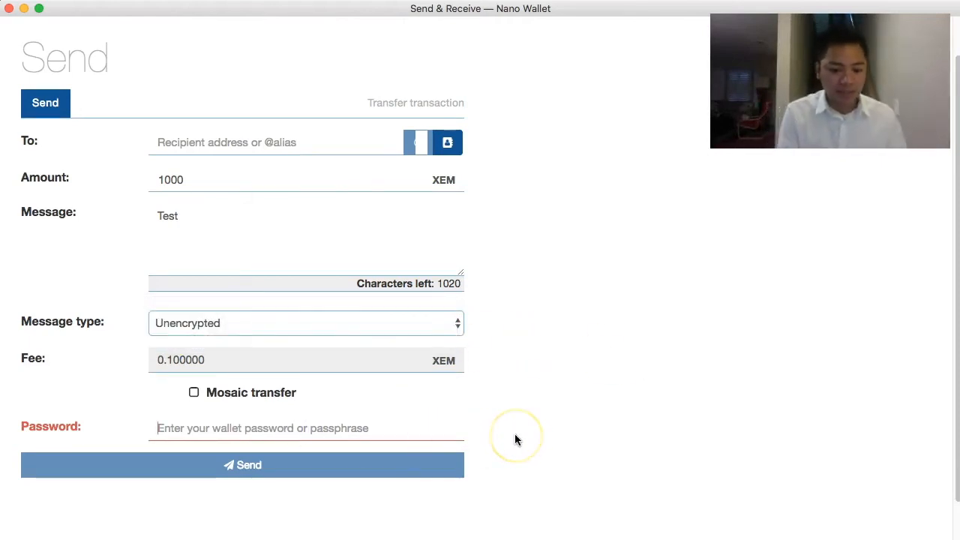
pyautogui.write('*********')
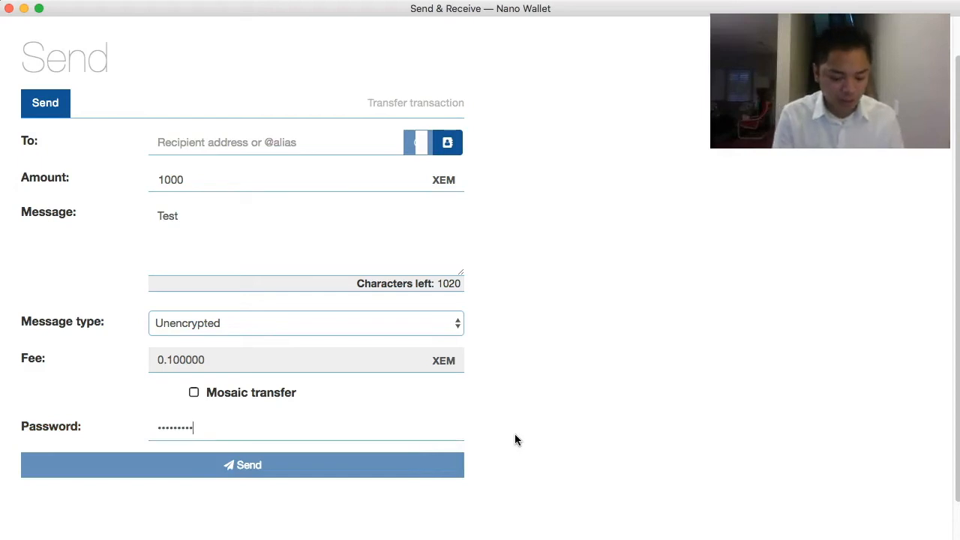
pyautogui.click(525, 447)
pyautogui.click(424, 465)
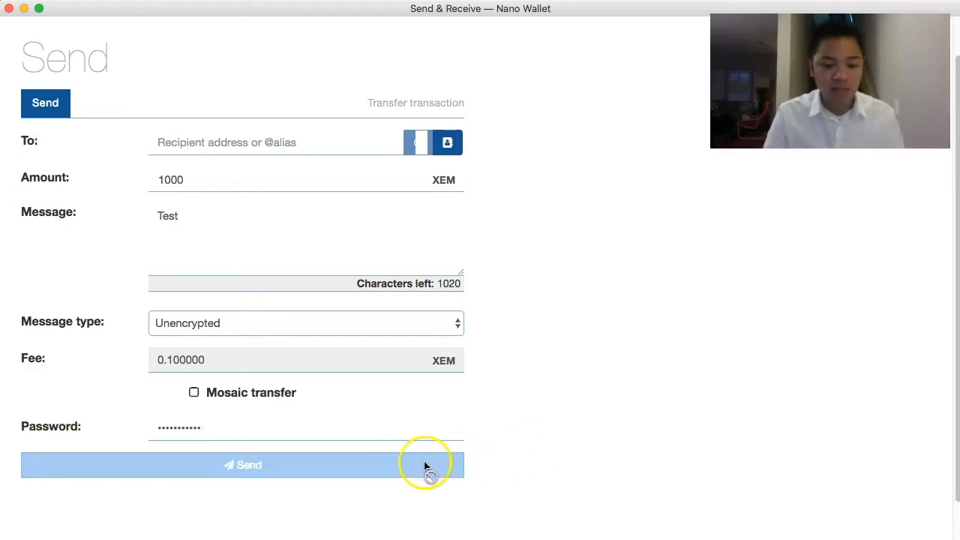
pyautogui.scroll(2, 424, 465)
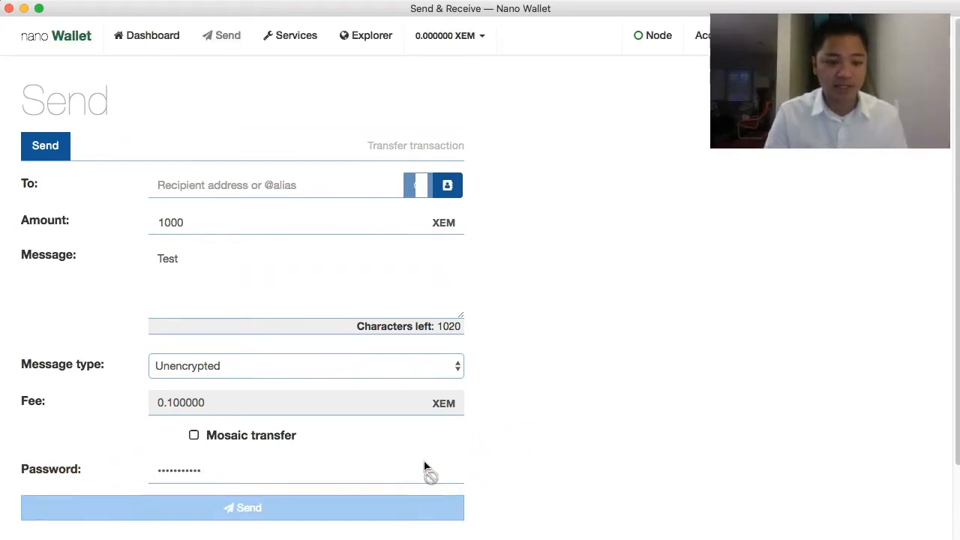
# Step: Leave the transfer form and open the primary account's Account page
pyautogui.click(290, 34)
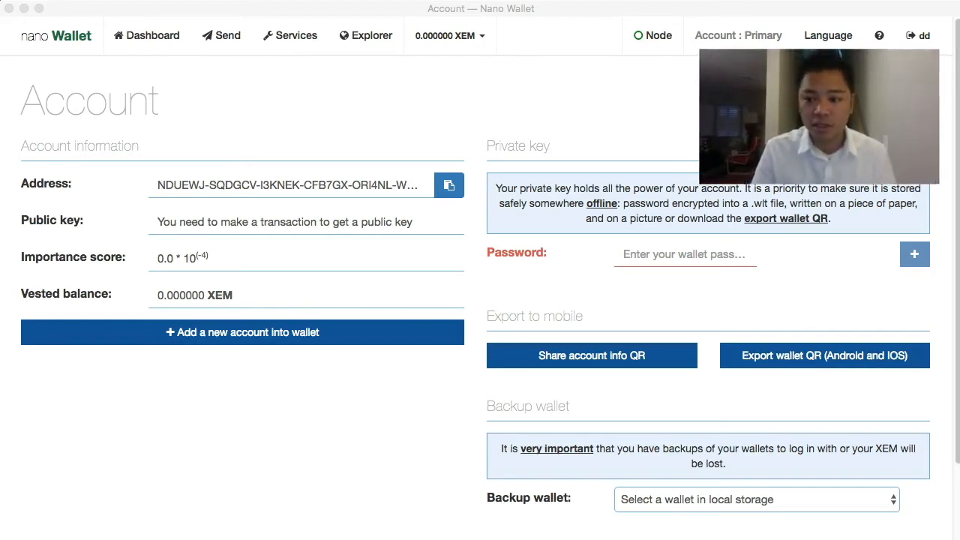
pyautogui.click(762, 39)
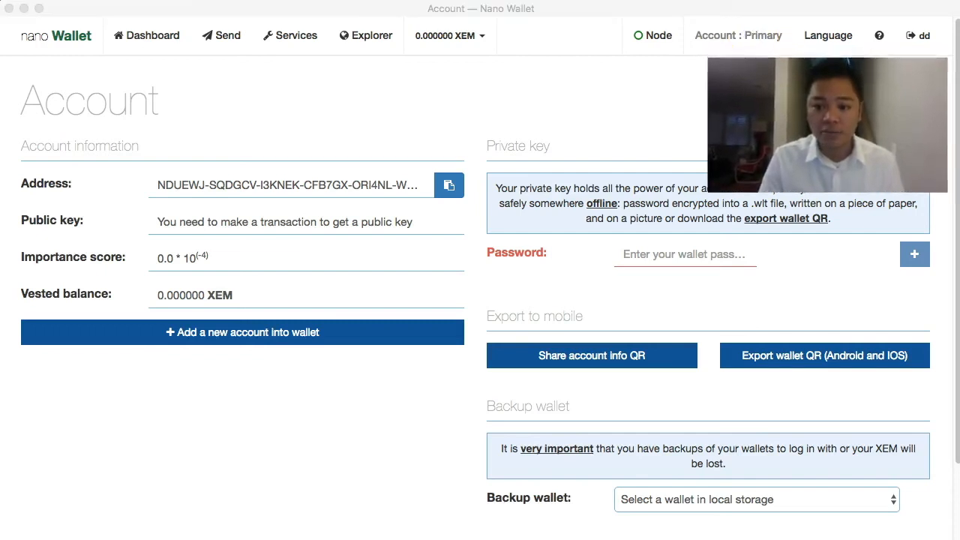
pyautogui.click(725, 36)
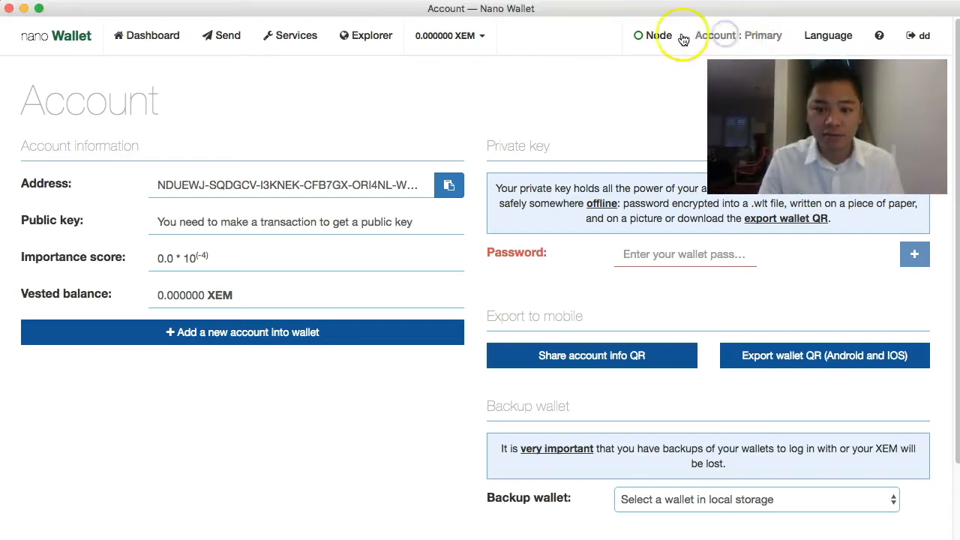
pyautogui.click(818, 34)
pyautogui.click(537, 110)
pyautogui.click(128, 37)
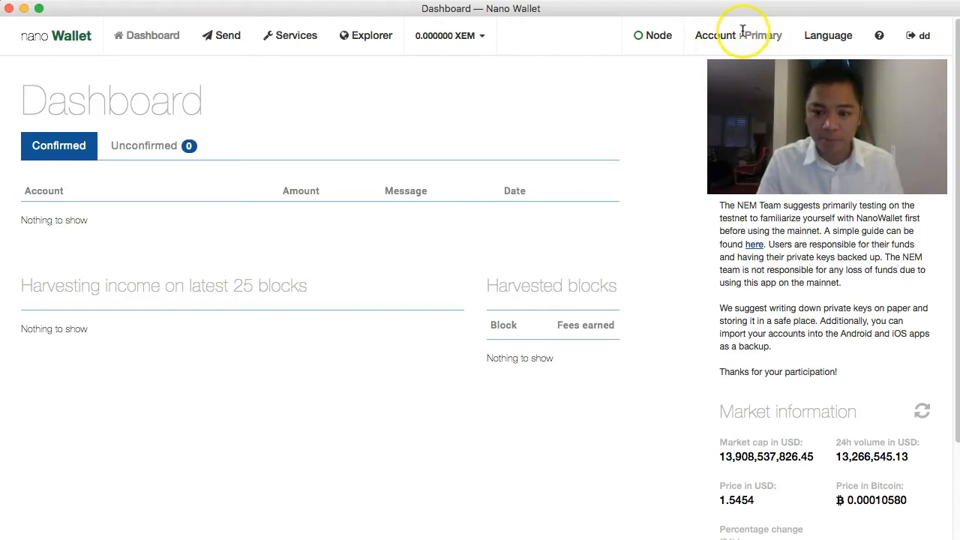
pyautogui.click(736, 36)
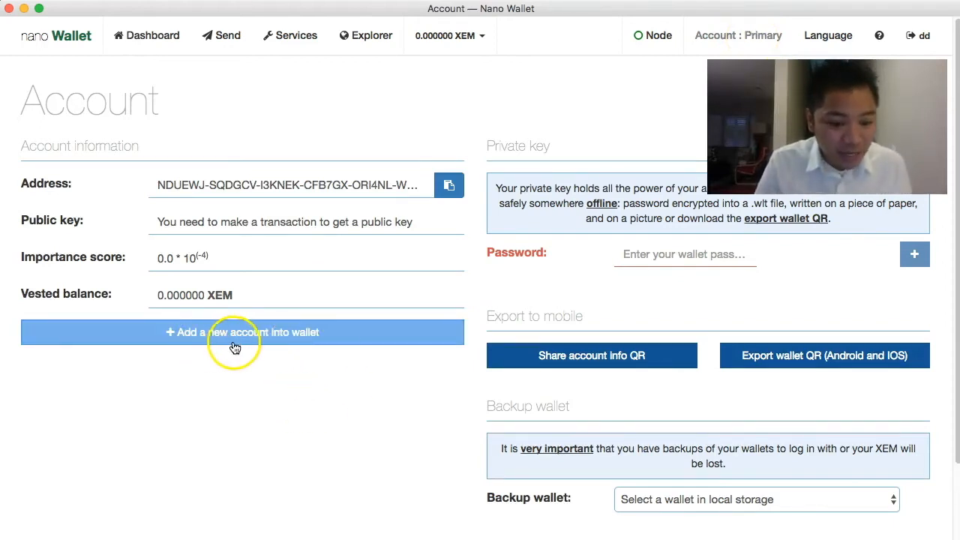
# Step: Copy the primary account's address and review its public key entry
pyautogui.doubleClick(294, 188)
pyautogui.click(449, 186)
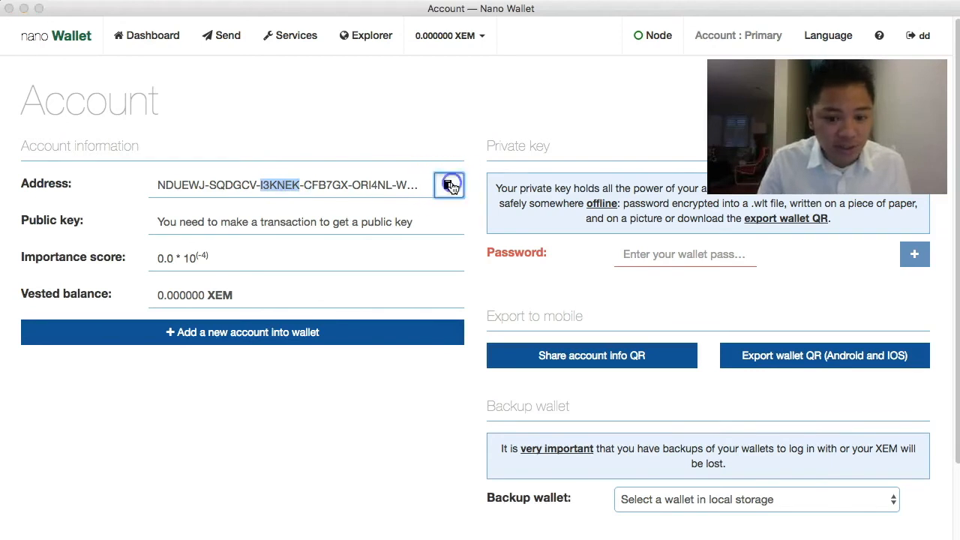
pyautogui.click(622, 212)
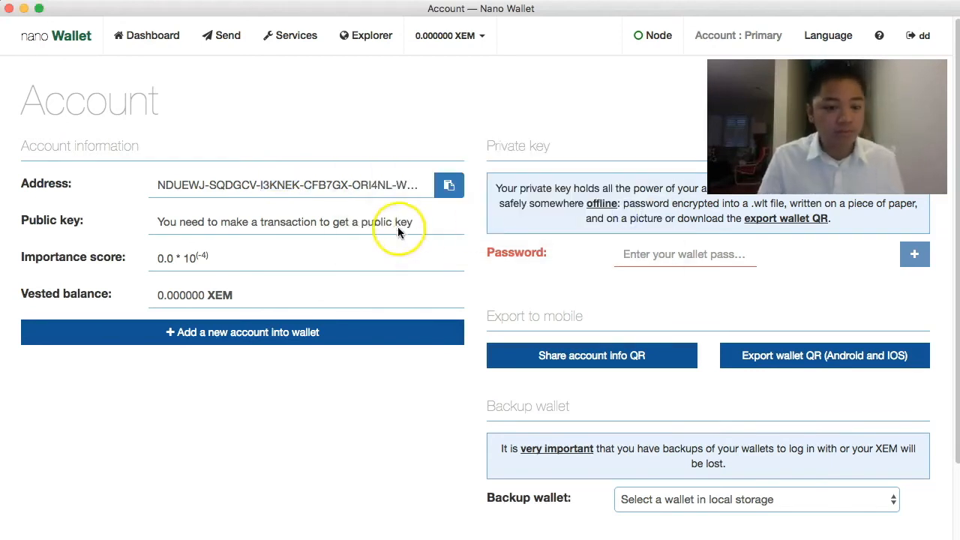
pyautogui.tripleClick(157, 222)
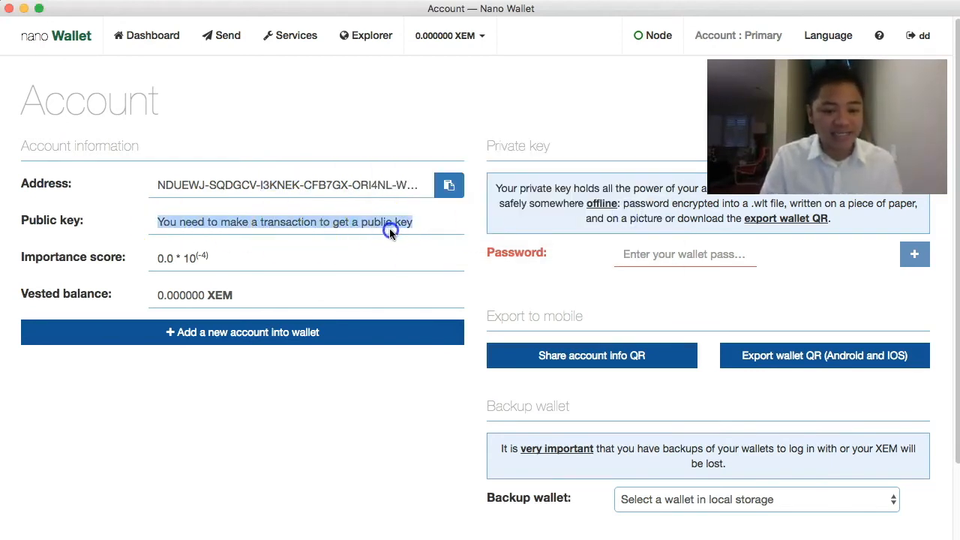
pyautogui.click(412, 222)
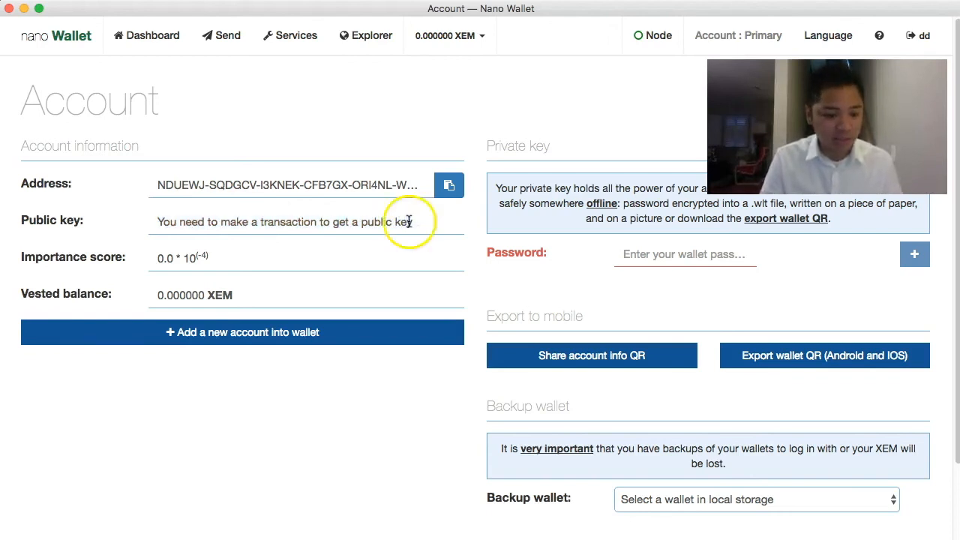
# Step: Add a new account to the wallet without a label, authorizing it with the wallet password
pyautogui.click(309, 337)
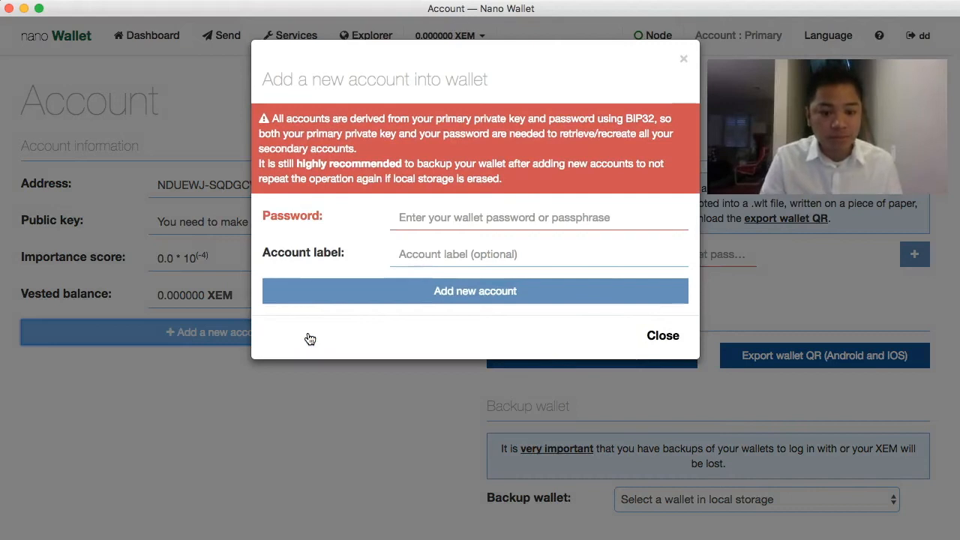
pyautogui.click(686, 215)
pyautogui.write('d')
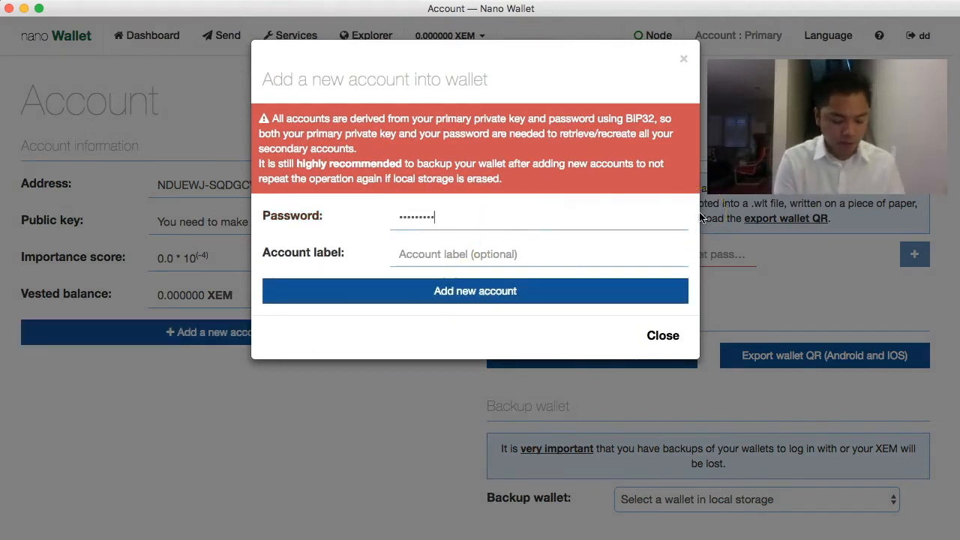
pyautogui.click(482, 298)
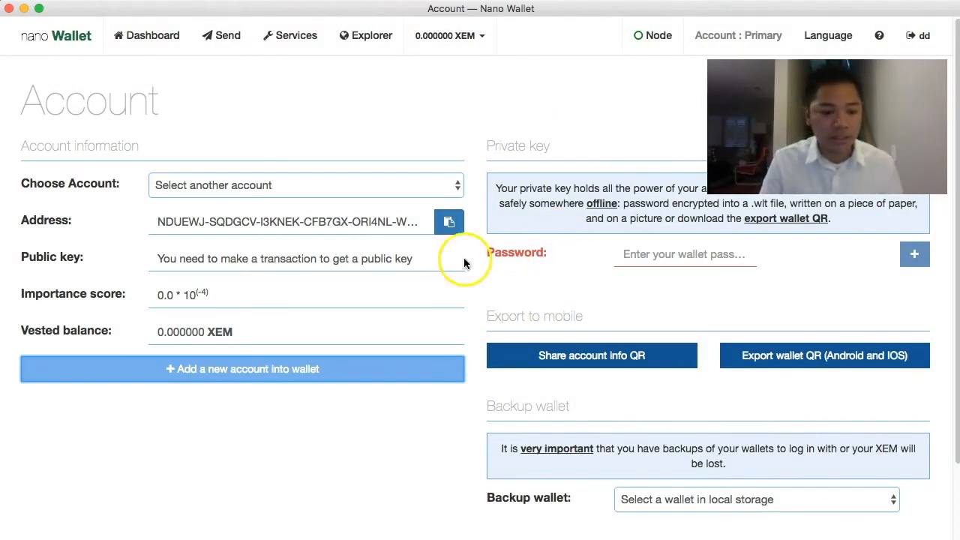
# Step: Review the list of available accounts without switching, and copy the primary account's address
pyautogui.click(369, 191)
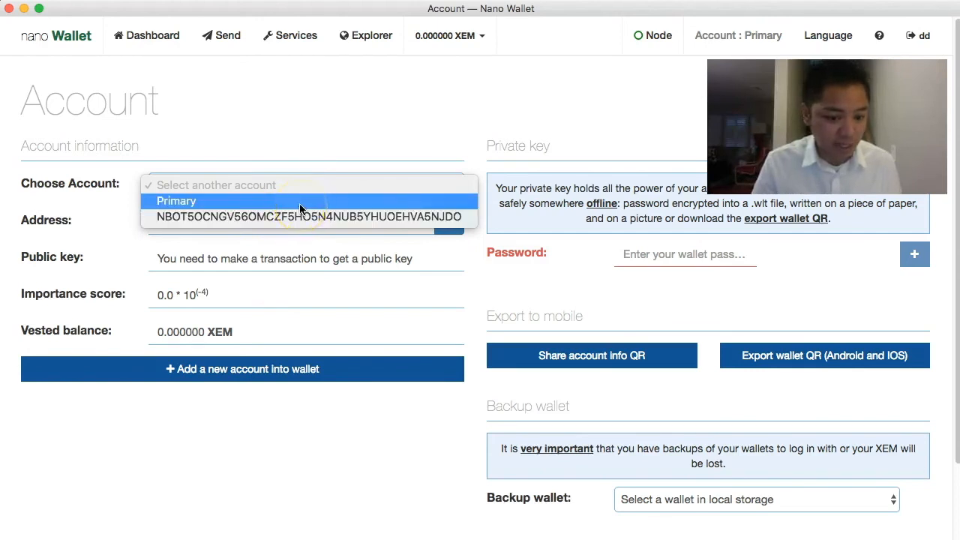
pyautogui.click(292, 223)
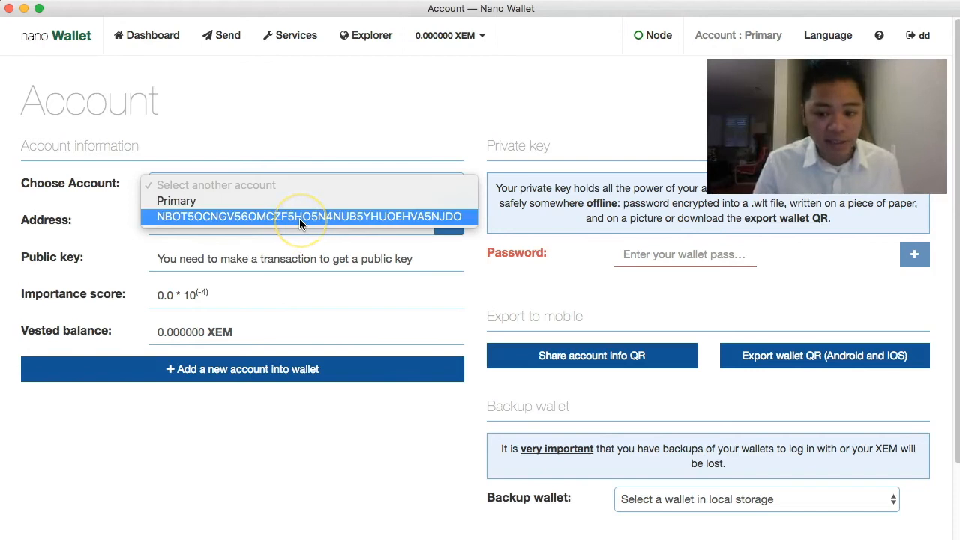
pyautogui.click(353, 424)
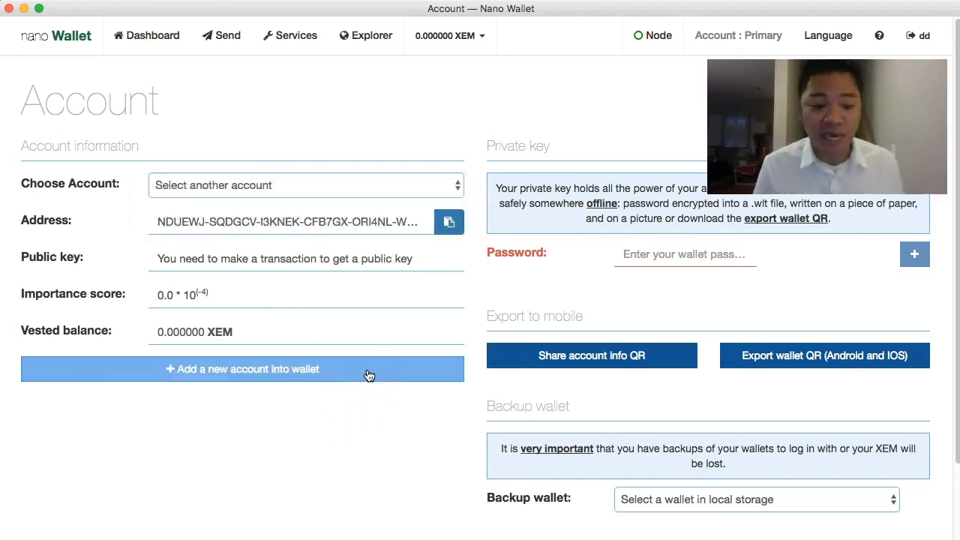
pyautogui.click(448, 222)
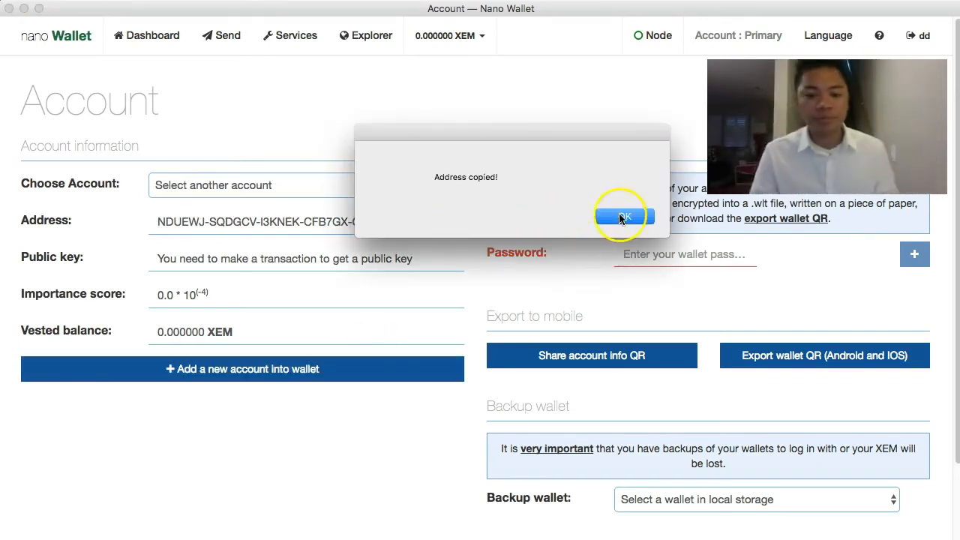
pyautogui.click(619, 216)
# Step: Switch to the newly added account and open its Account page
pyautogui.click(270, 186)
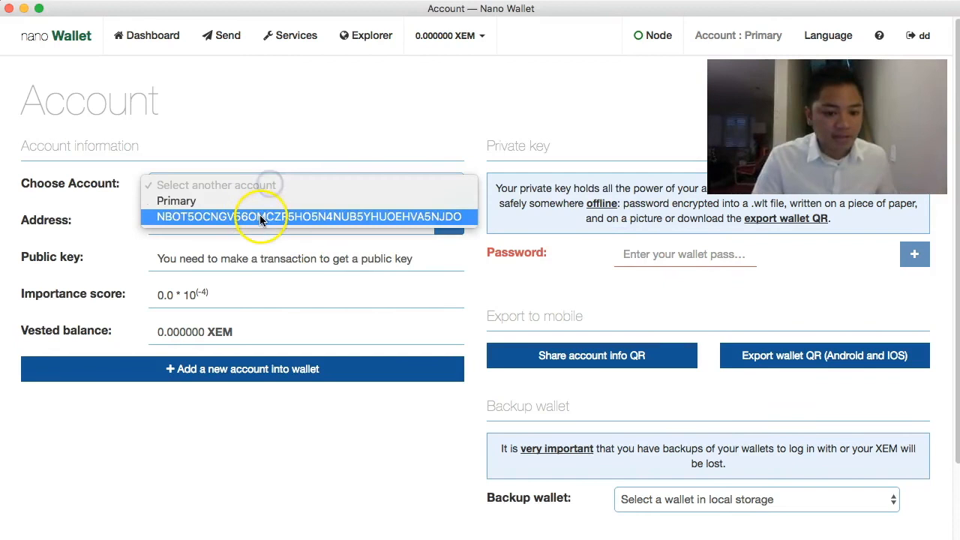
pyautogui.click(259, 216)
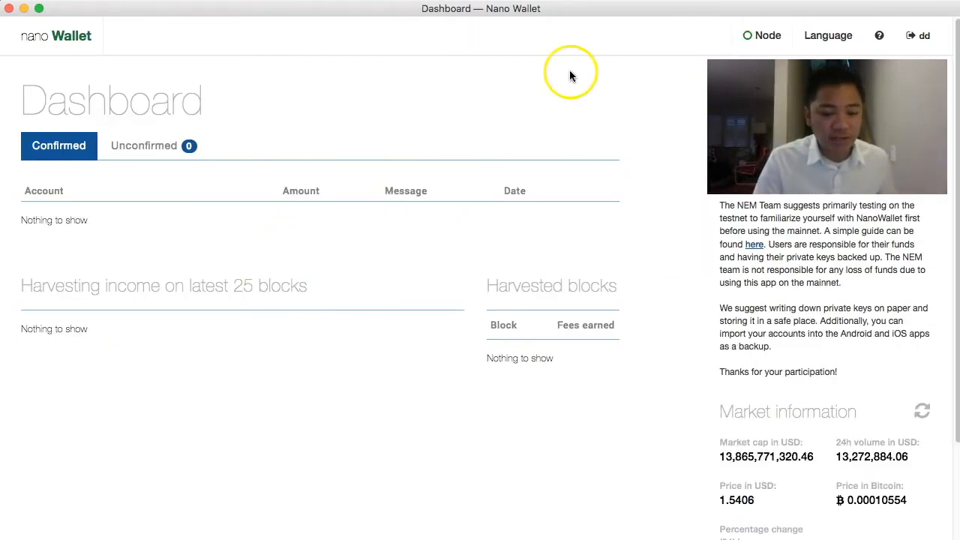
pyautogui.click(771, 37)
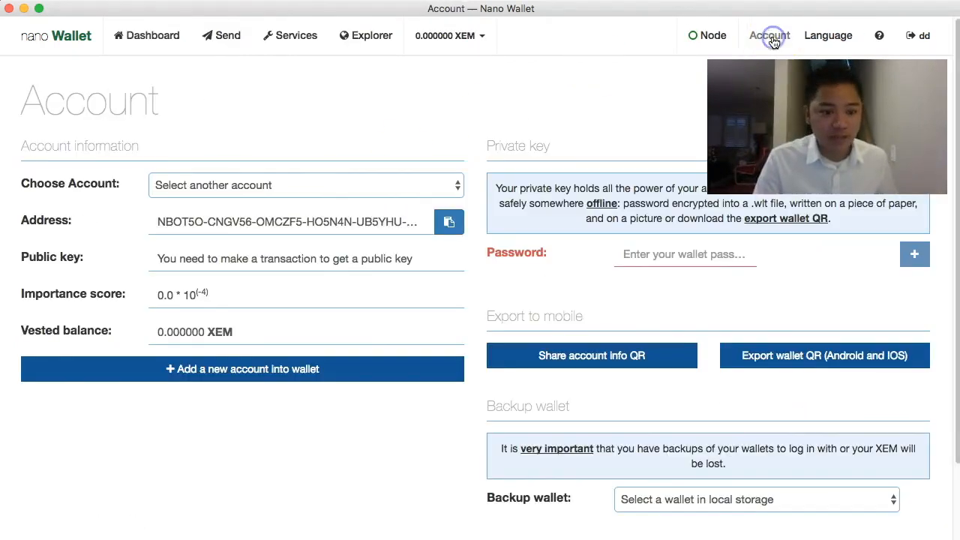
# Step: Copy the new account's address to the clipboard and dismiss the confirmation
pyautogui.moveTo(156, 222); pyautogui.dragTo(403, 222)
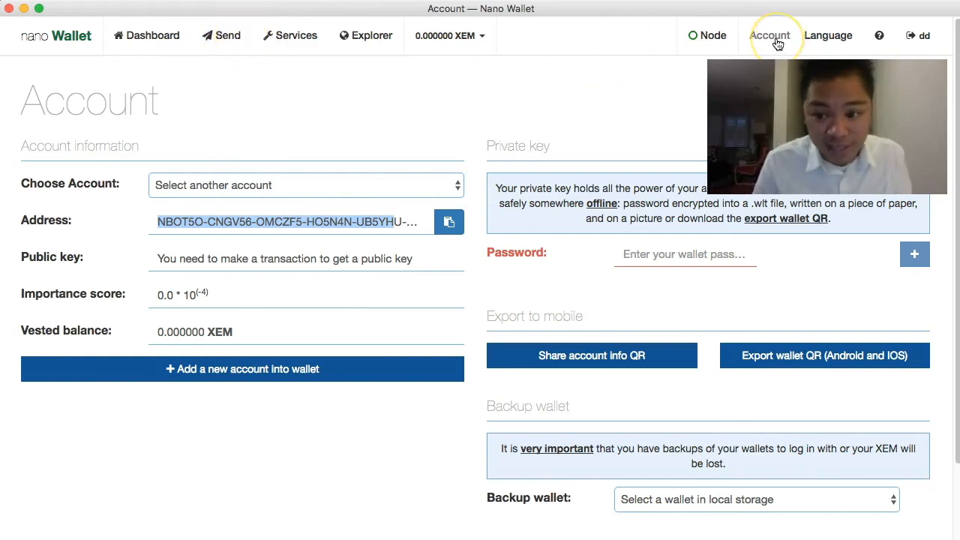
pyautogui.click(448, 223)
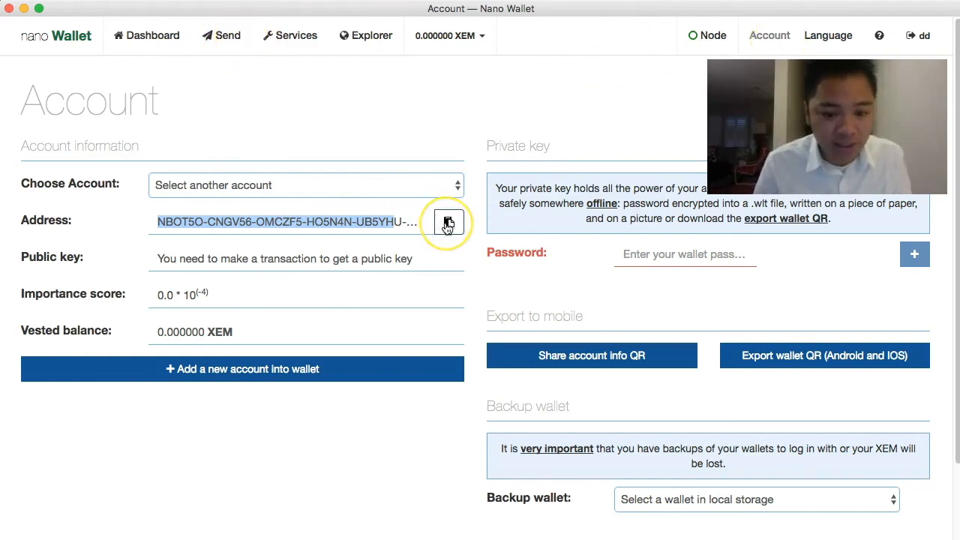
pyautogui.click(450, 222)
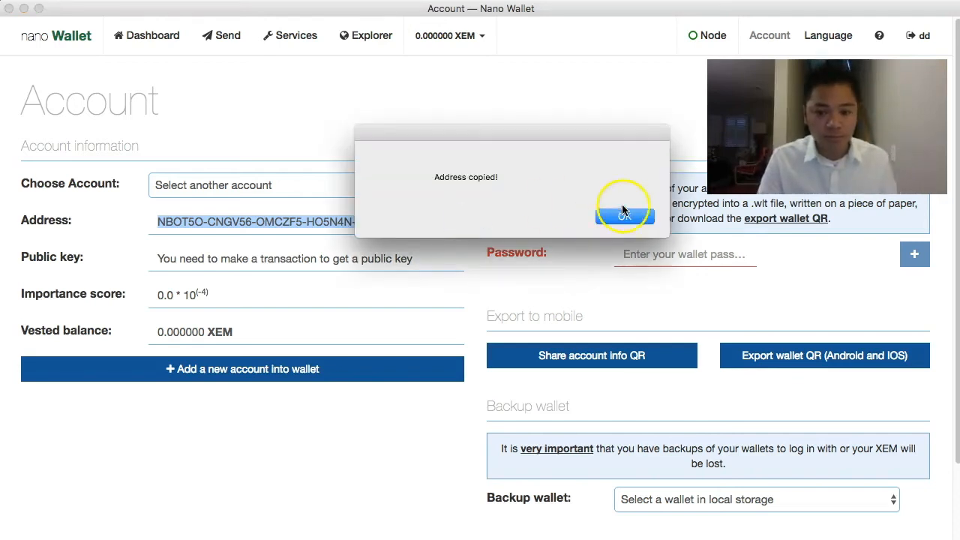
pyautogui.moveTo(499, 177); pyautogui.dragTo(434, 175)
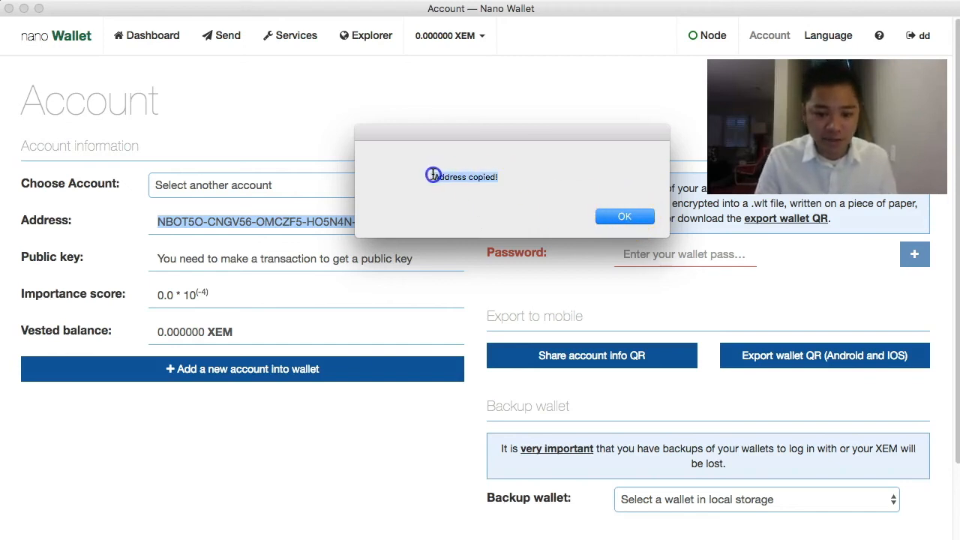
pyautogui.click(625, 217)
# Step: Check the vested balance of the new account
pyautogui.moveTo(247, 331); pyautogui.dragTo(165, 331)
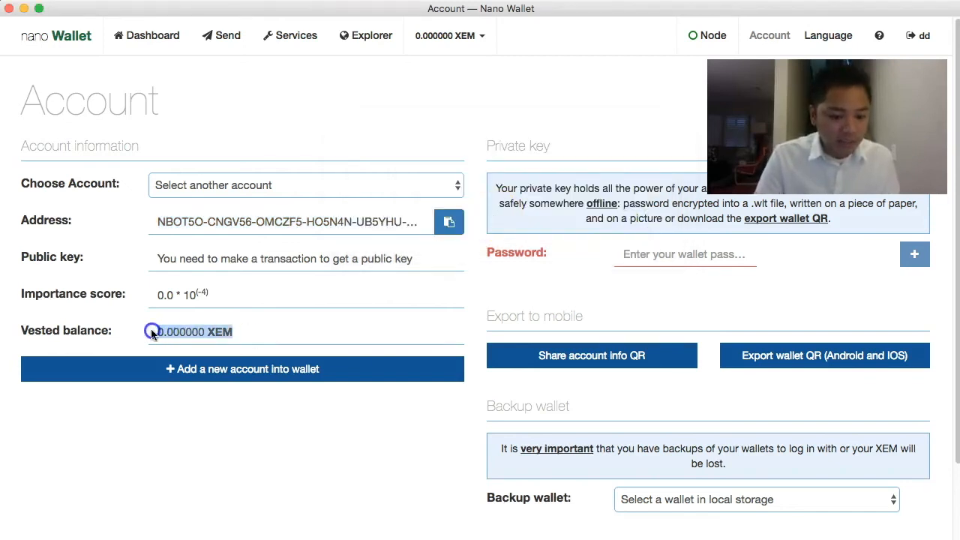
pyautogui.click(252, 333)
pyautogui.moveTo(251, 332); pyautogui.dragTo(25, 333)
pyautogui.click(123, 330)
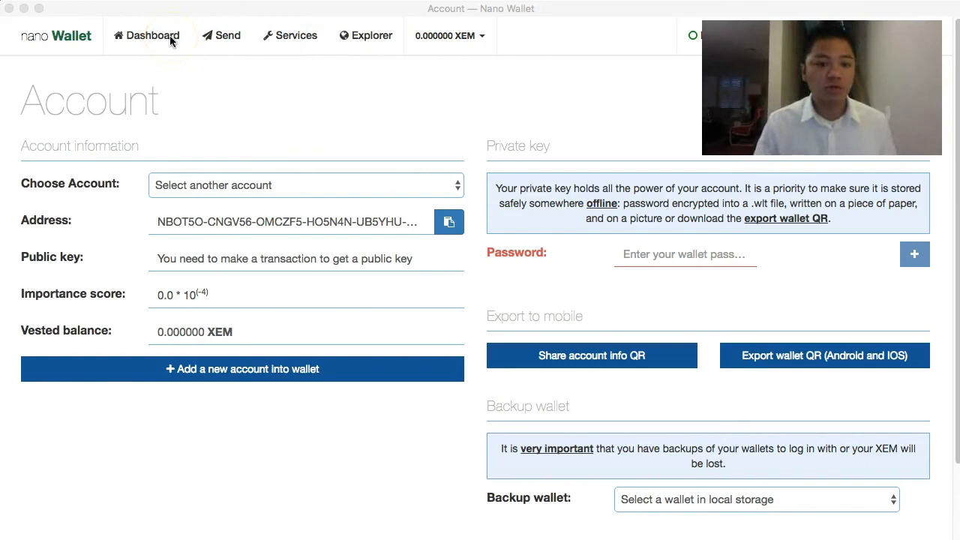
# Step: Review the available wallet services, including multisignature accounts, namespaces, delegated harvesting and the services listed below them
pyautogui.click(315, 36)
pyautogui.click(279, 37)
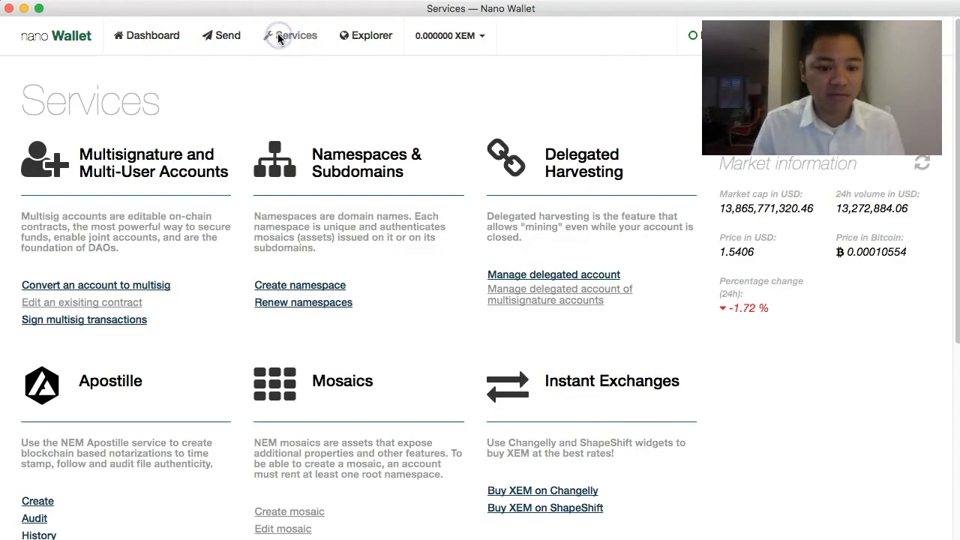
pyautogui.click(303, 38)
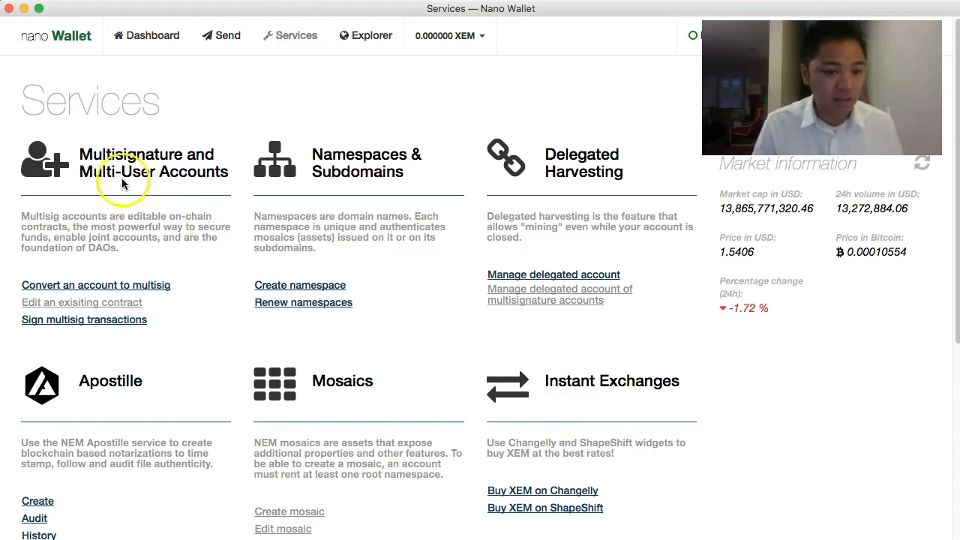
pyautogui.moveTo(85, 155); pyautogui.dragTo(227, 173)
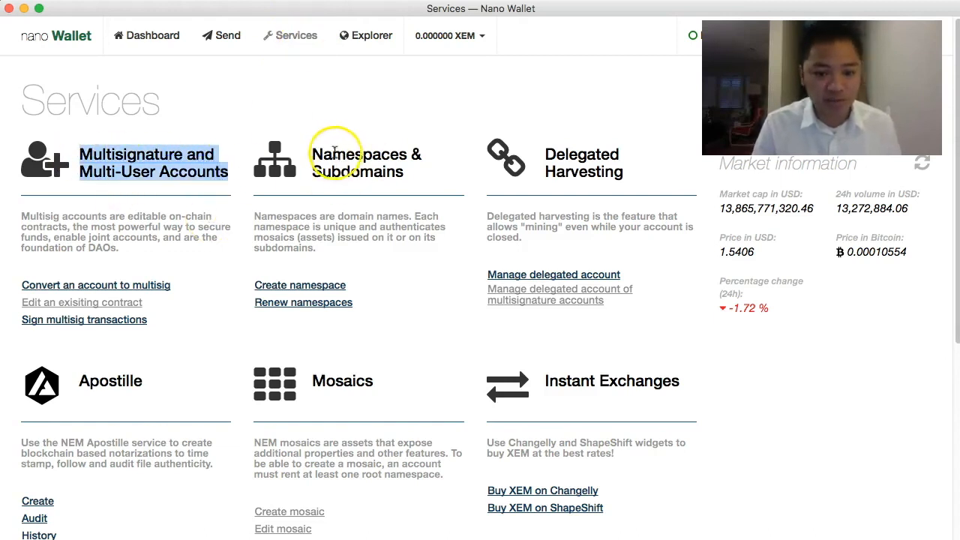
pyautogui.moveTo(309, 148); pyautogui.dragTo(409, 170)
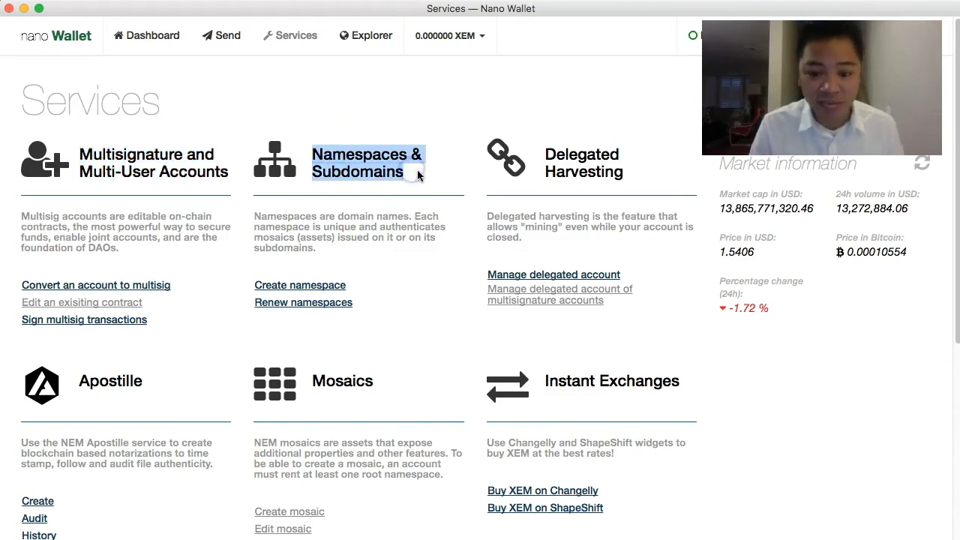
pyautogui.click(552, 153)
pyautogui.moveTo(552, 153); pyautogui.dragTo(628, 174)
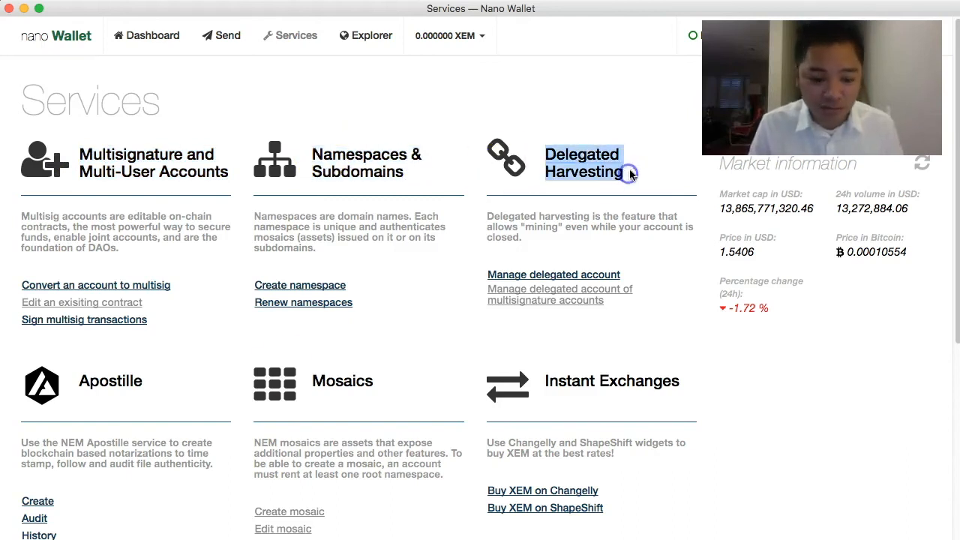
pyautogui.scroll(-5, 532, 360)
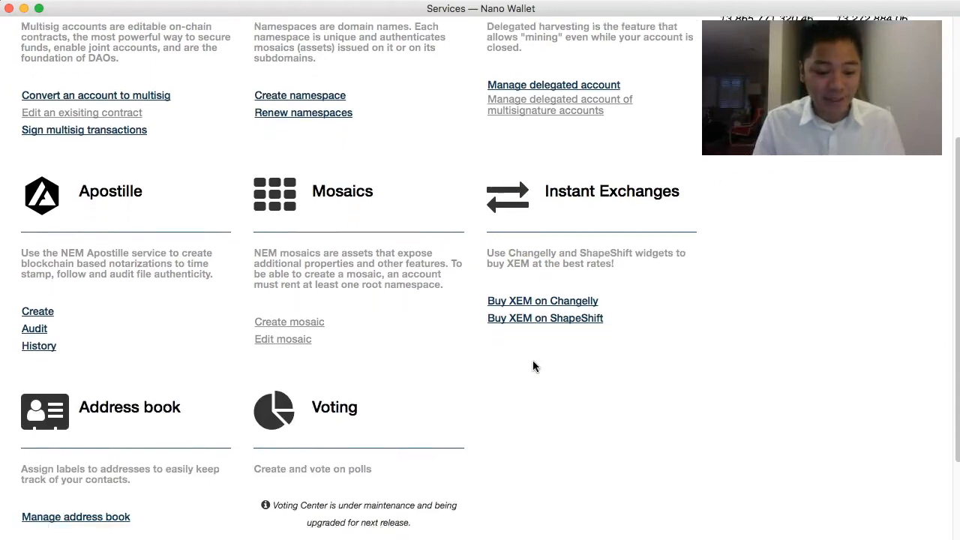
pyautogui.scroll(5, 533, 365)
# Step: Examine the Dashboard's market information: market cap, 24h volume, price in USD and percentage change
pyautogui.click(154, 39)
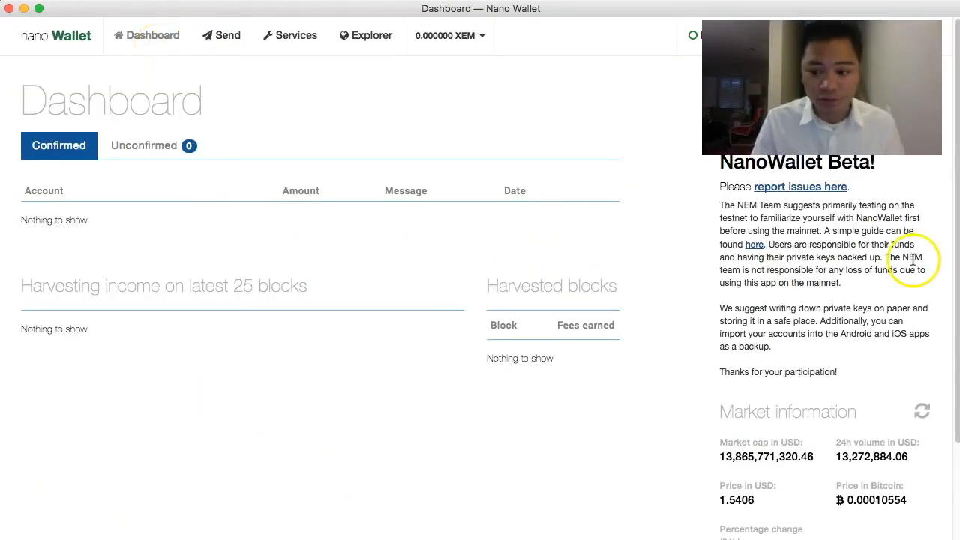
pyautogui.scroll(-1, 885, 284)
pyautogui.scroll(-3, 882, 281)
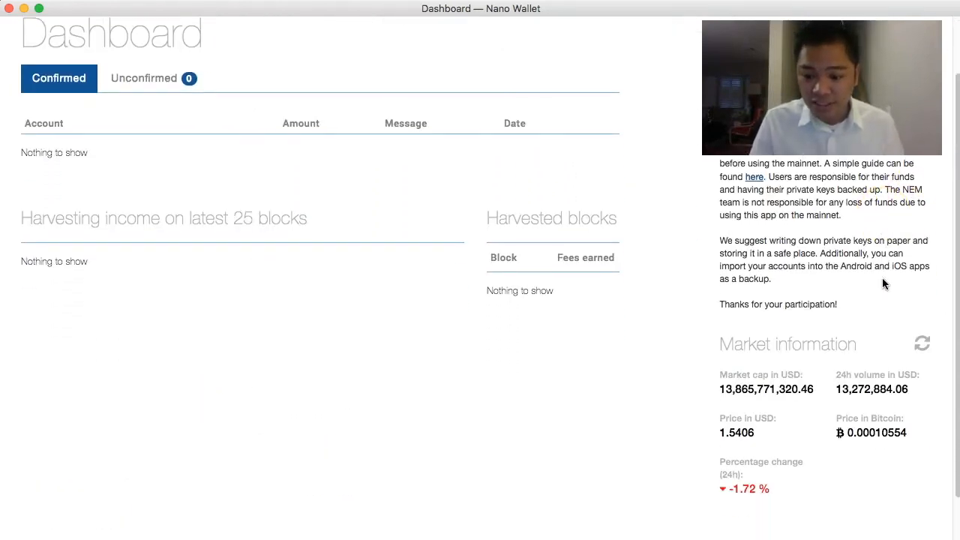
pyautogui.click(721, 300)
pyautogui.moveTo(721, 300); pyautogui.dragTo(853, 302)
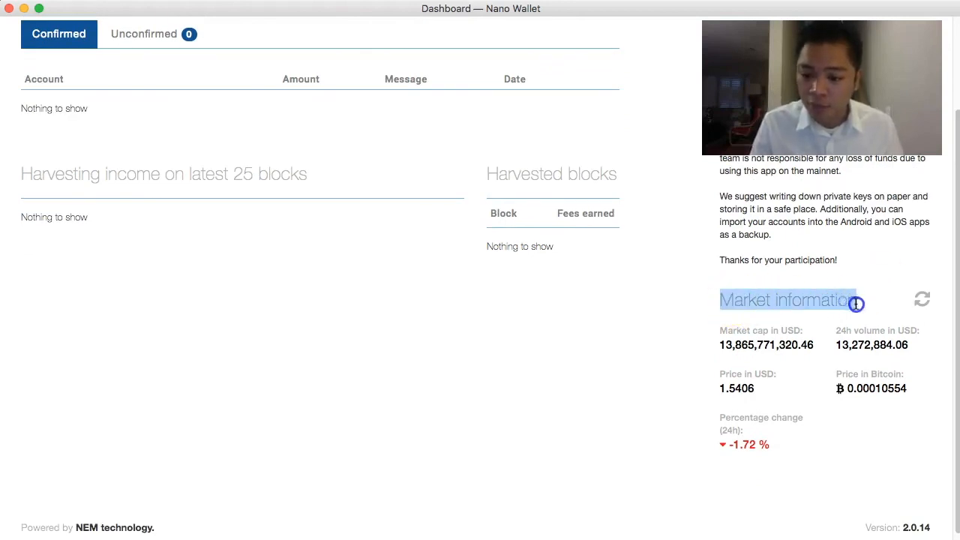
pyautogui.click(815, 345)
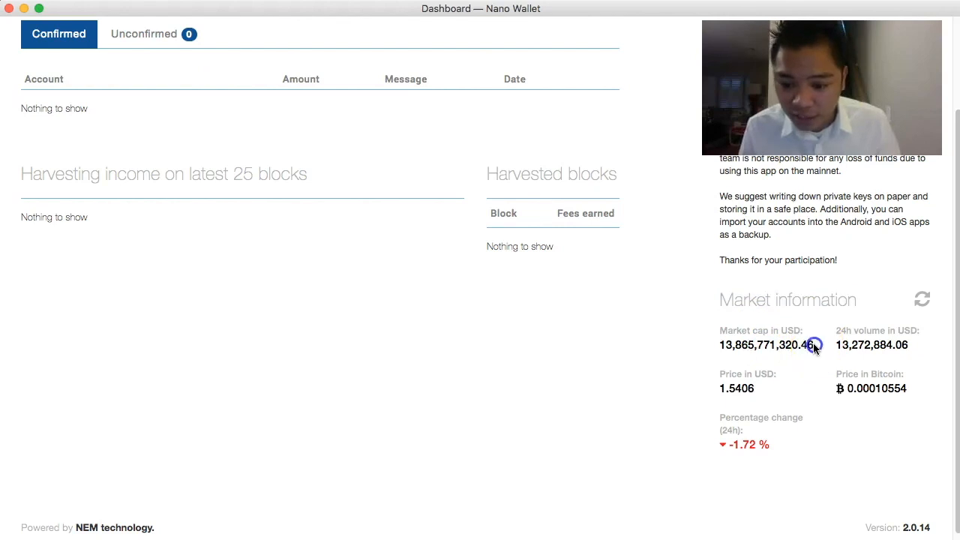
pyautogui.moveTo(815, 345); pyautogui.dragTo(719, 343)
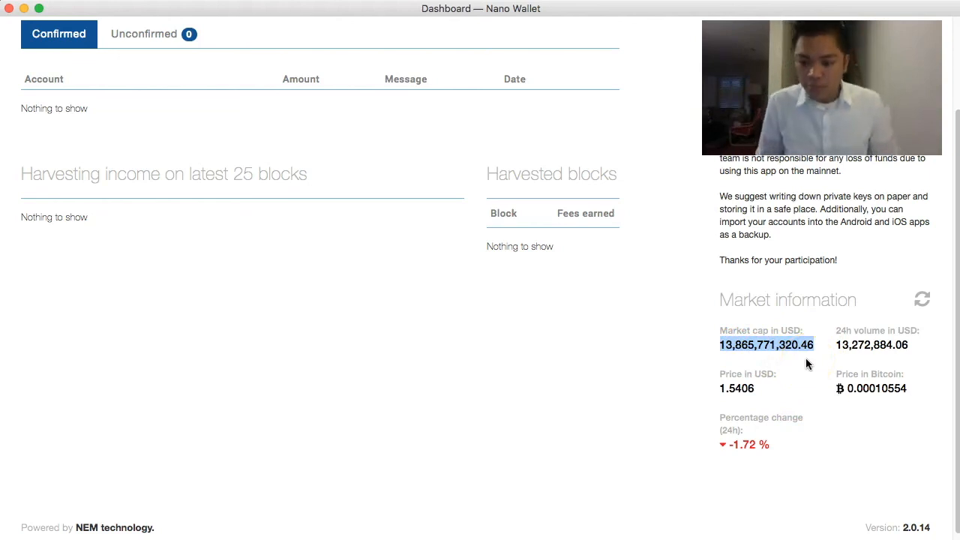
pyautogui.moveTo(834, 345); pyautogui.dragTo(909, 343)
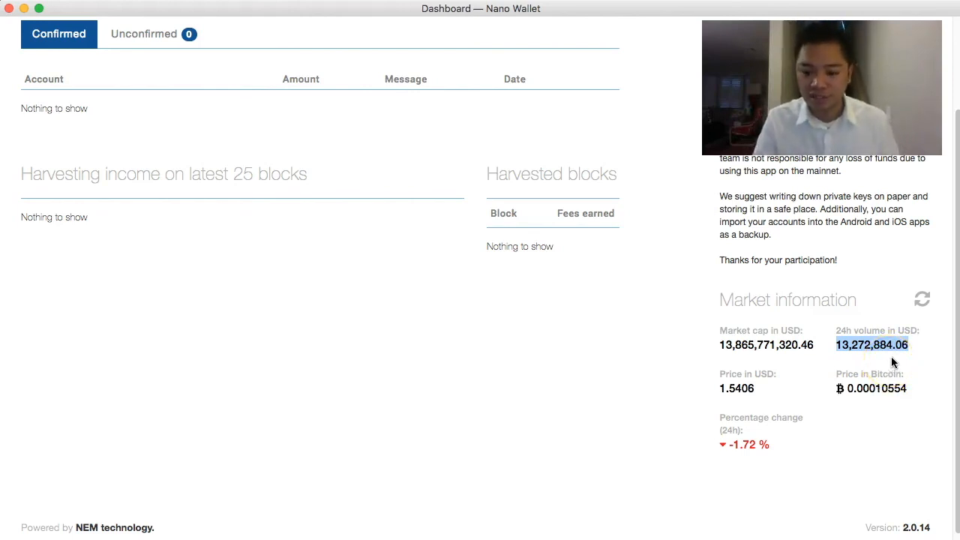
pyautogui.doubleClick(722, 388)
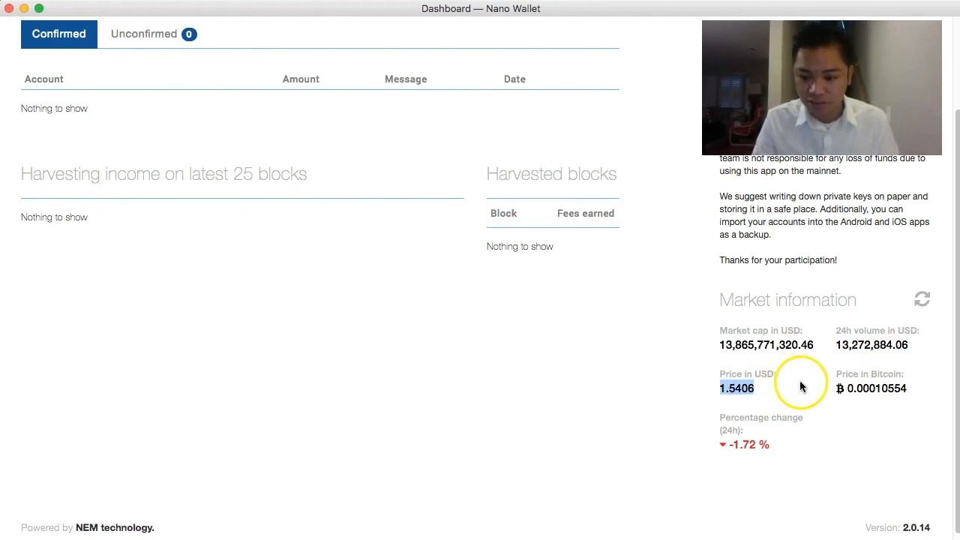
pyautogui.doubleClick(805, 417)
pyautogui.scroll(2, 805, 417)
pyautogui.scroll(3, 807, 413)
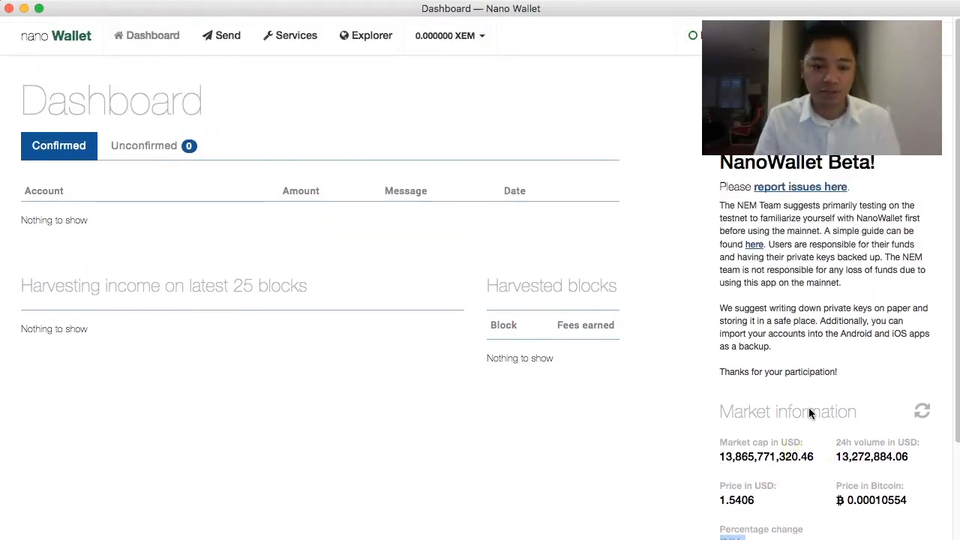